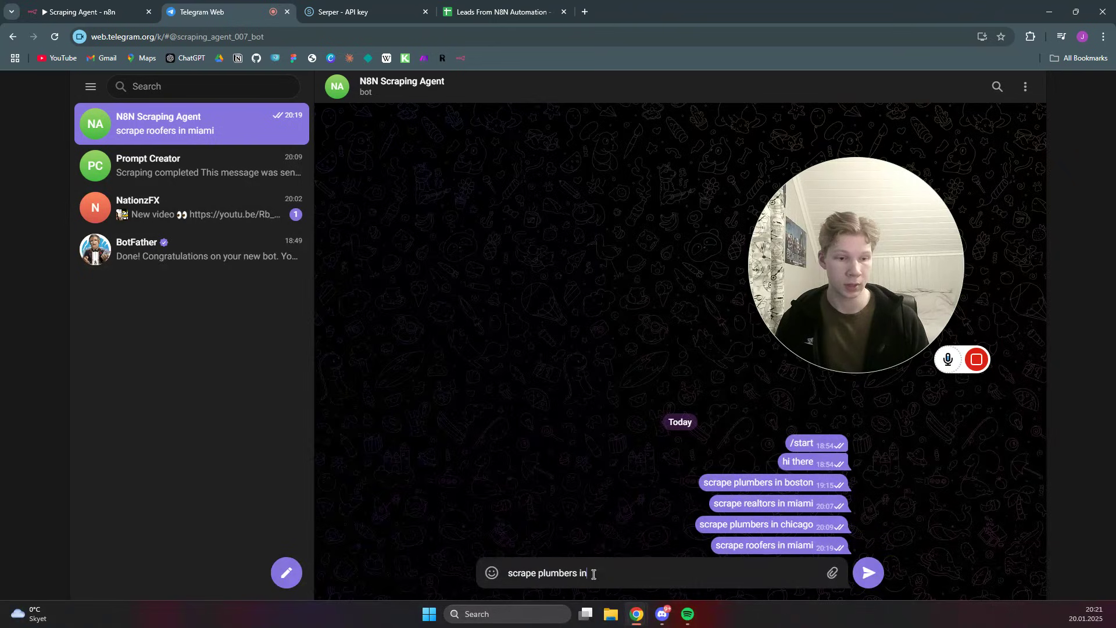
Send "scrape plumbers in chicago" to the N8N Scraping Agent bot and view the Leads From N8N Automation spreadsheet
type("icago")
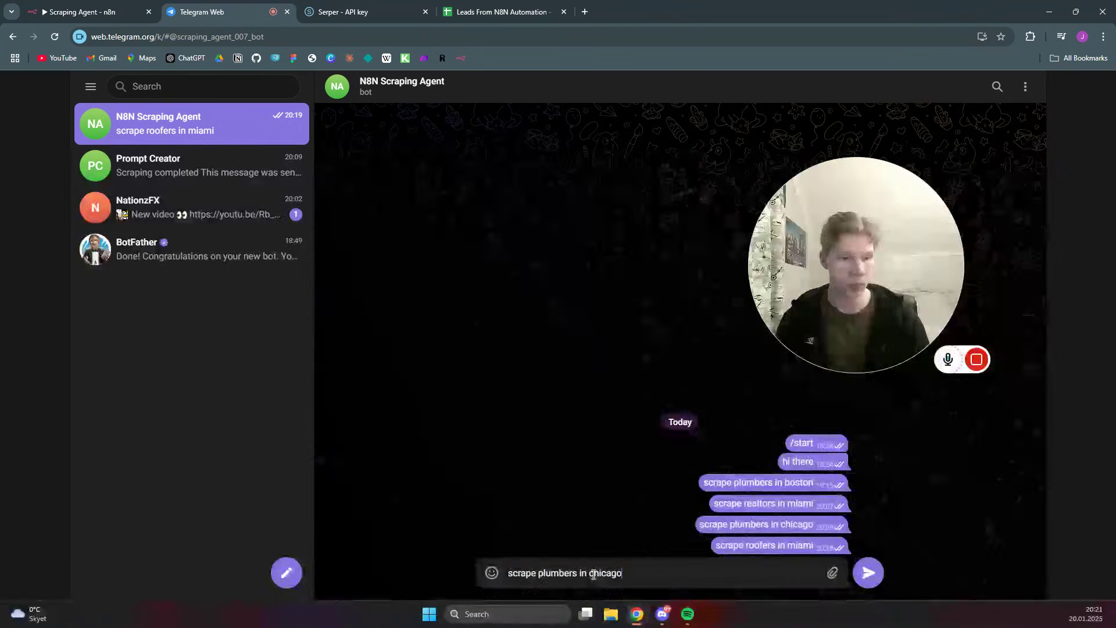
key("Return")
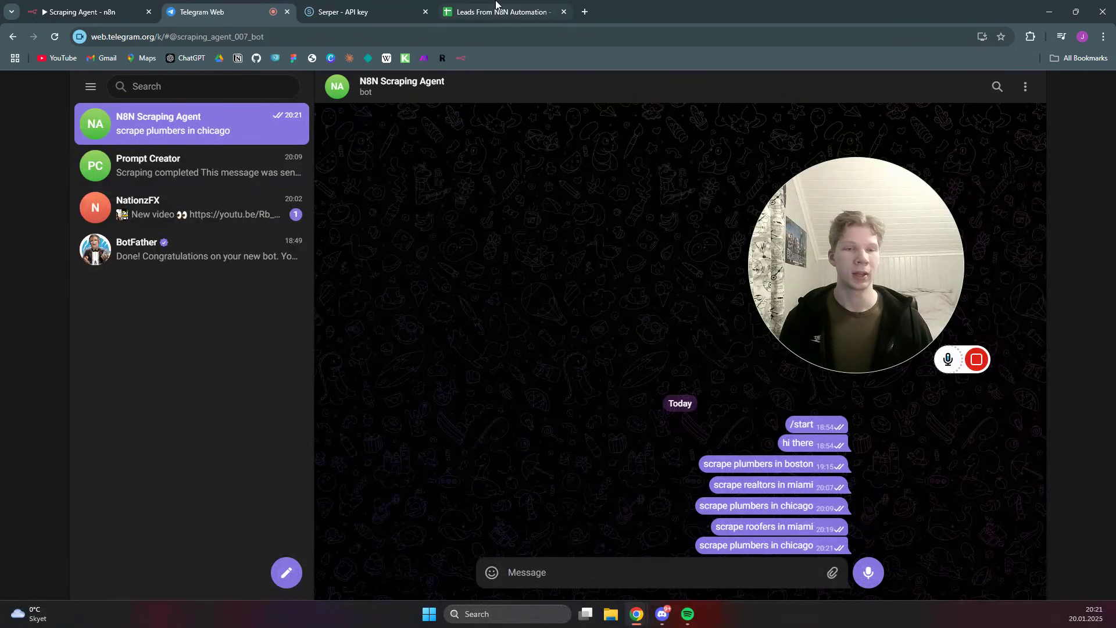
left_click(468, 13)
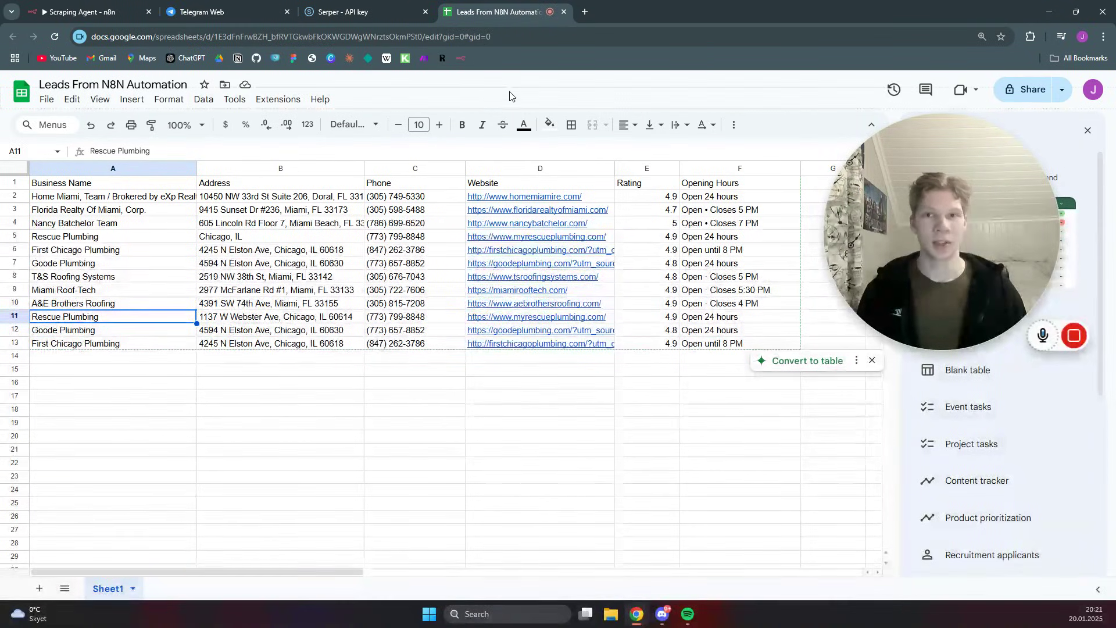
In the n8n workflow, open the Telegram Trigger's credential and read its setup documentation on generating a bot access token
left_click(96, 11)
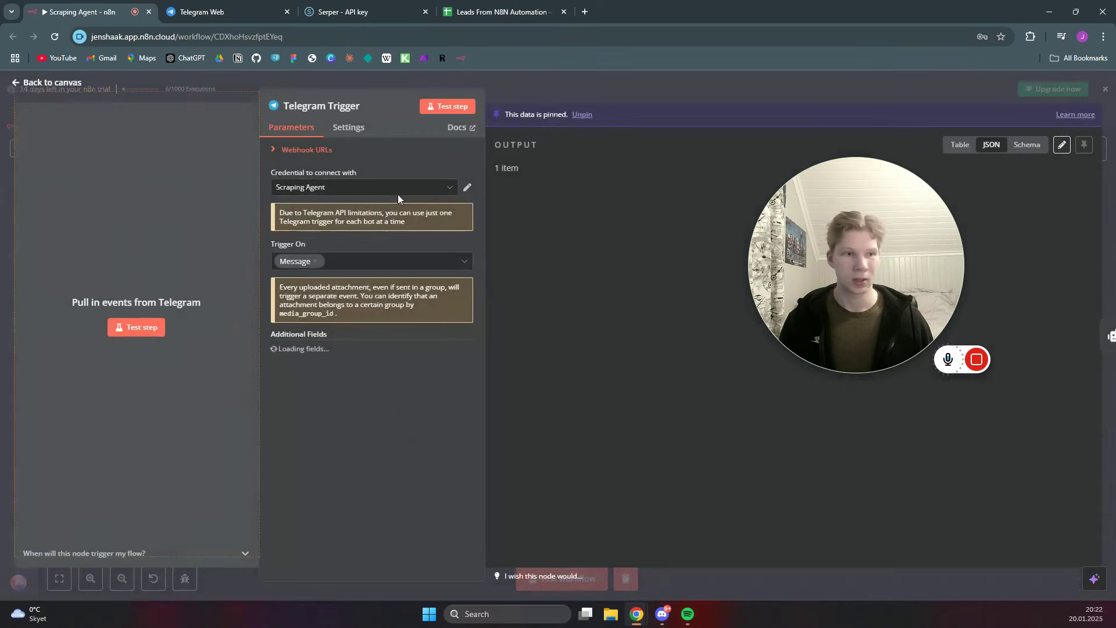
double_click(164, 256)
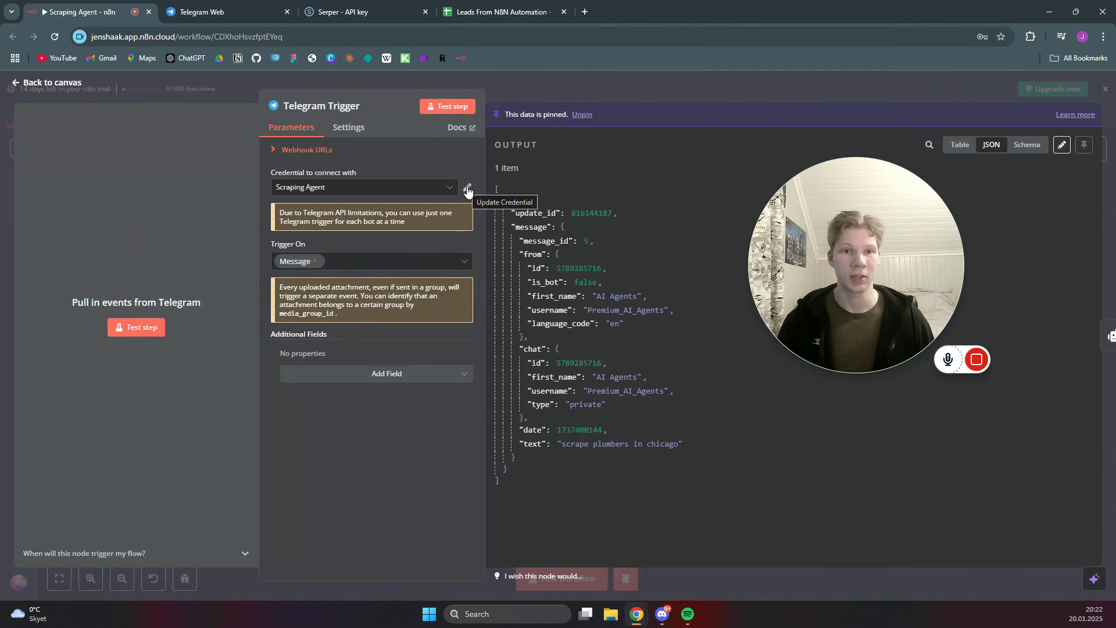
left_click(467, 190)
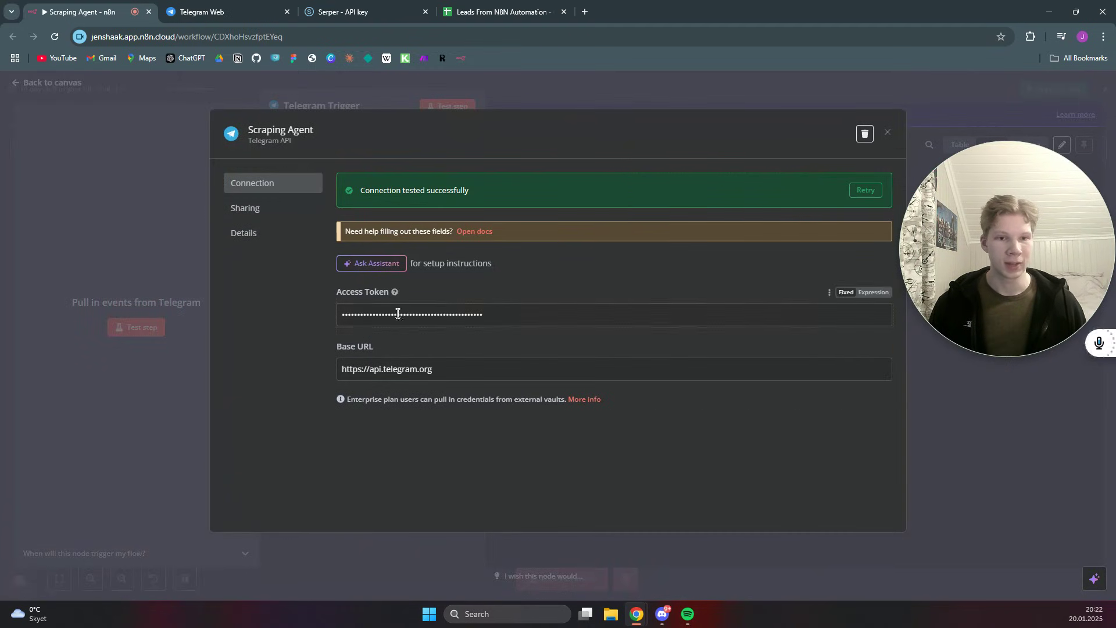
left_click(476, 232)
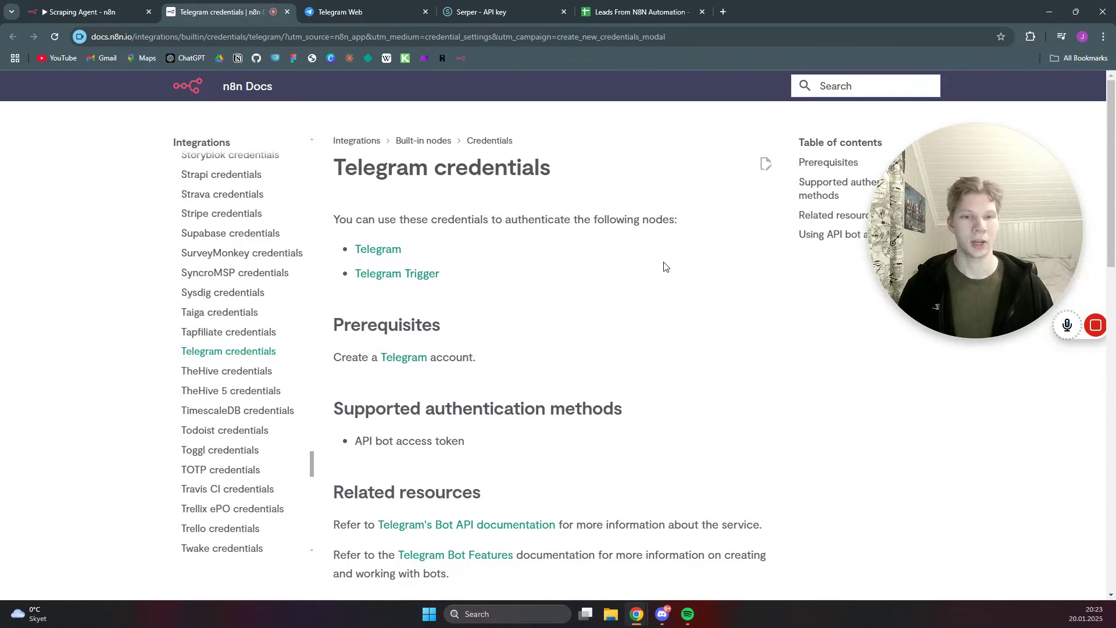
scroll(656, 265, "down", 7)
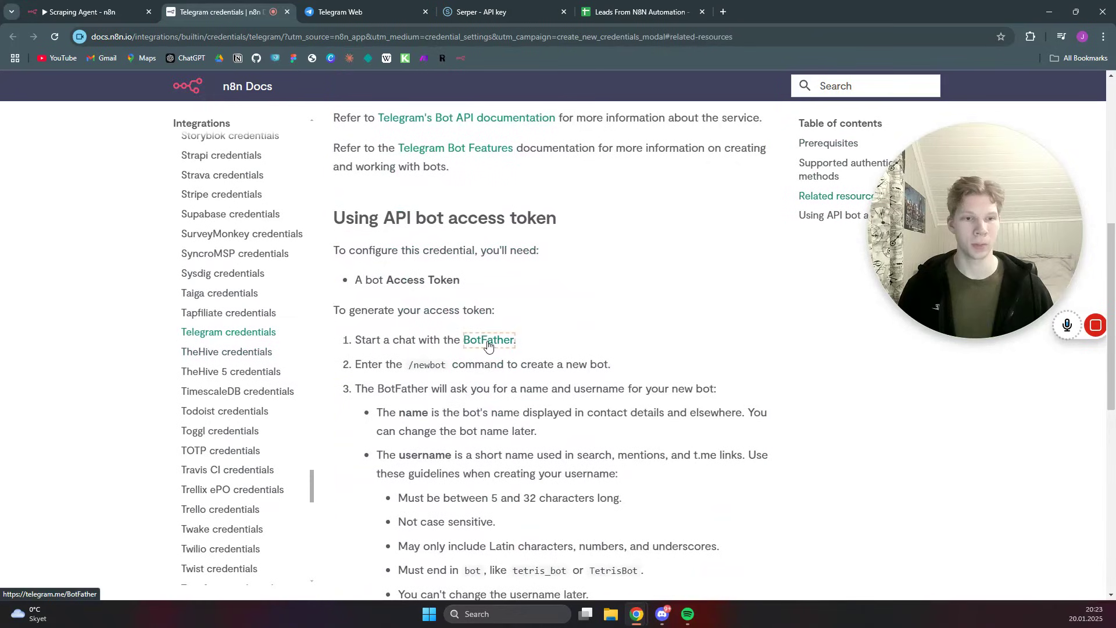
Switch to Telegram Web to review BotFather's commands and the earlier /newbot conversation, and open the N8N Scraping Agent chat
left_click(364, 4)
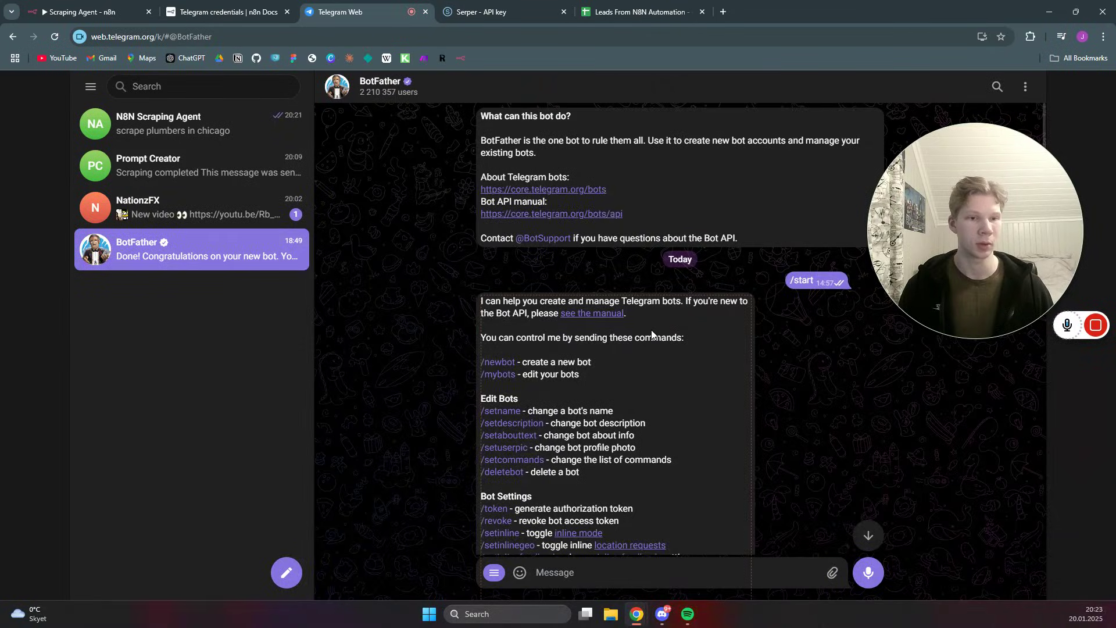
scroll(651, 329, "down", 4)
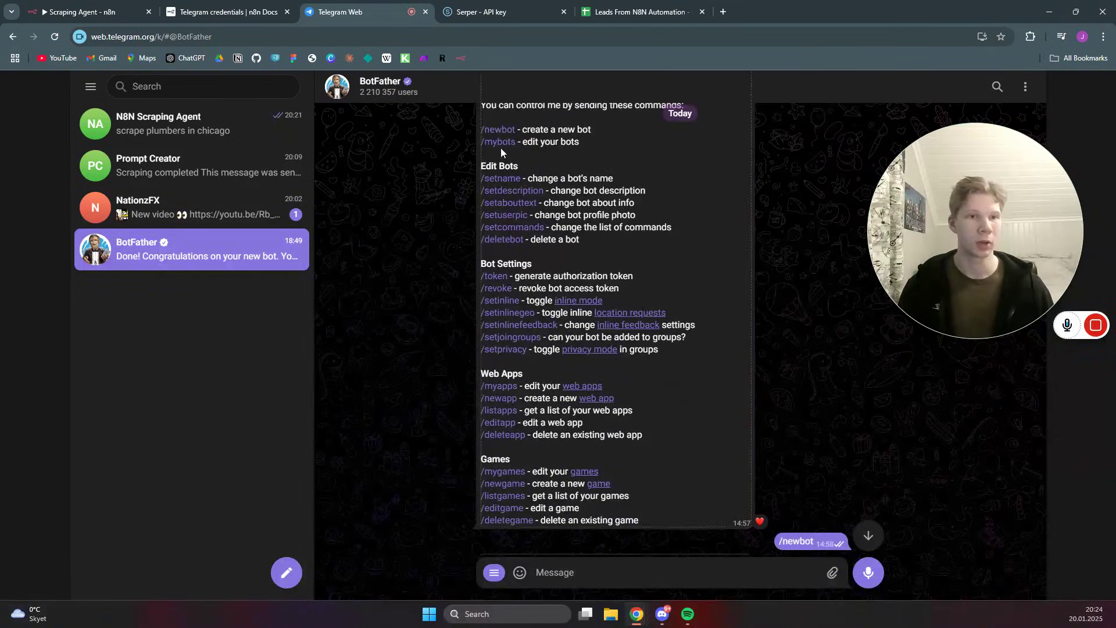
scroll(706, 318, "down", 1)
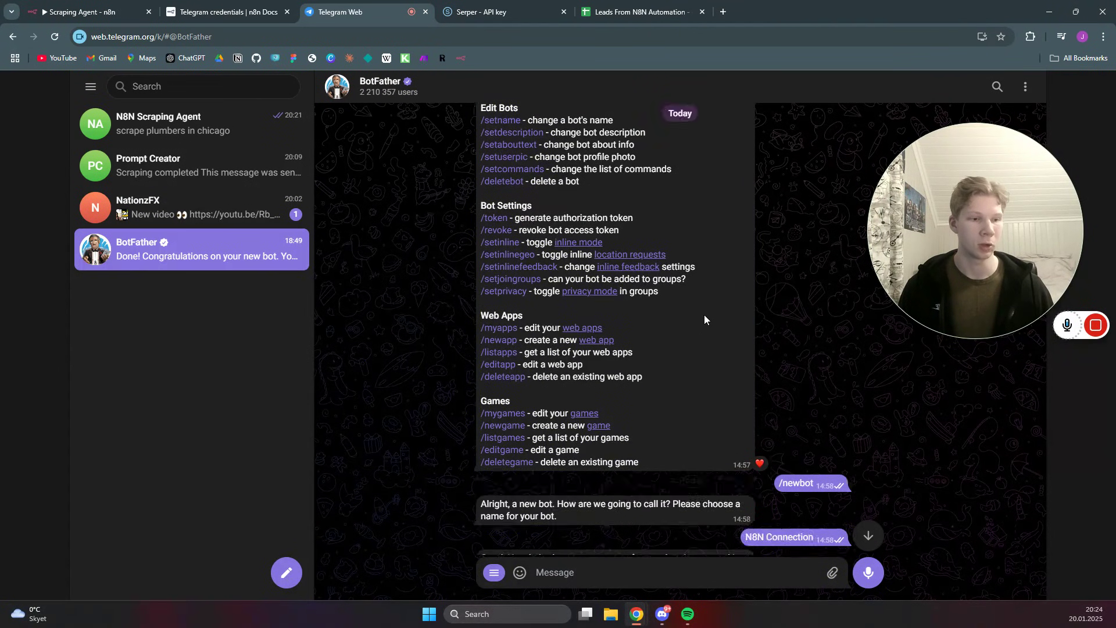
scroll(720, 418, "down", 1)
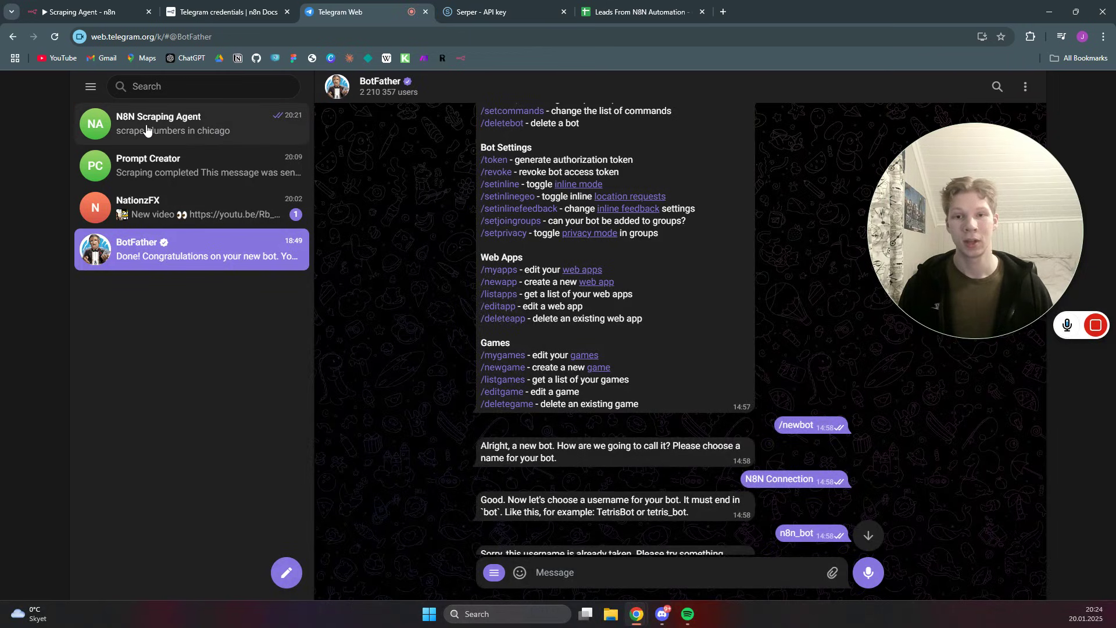
left_click(181, 132)
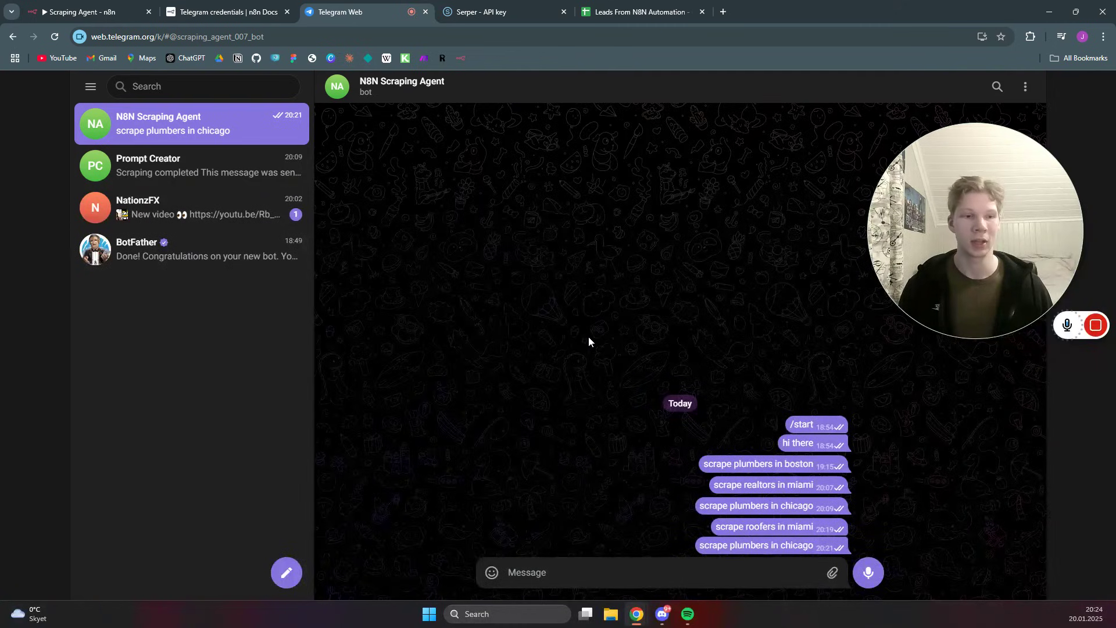
Return to n8n to view the Telegram Trigger credential's access token field, recheck the bot chat in Telegram, and close the trigger node
left_click(125, 13)
left_click(581, 82)
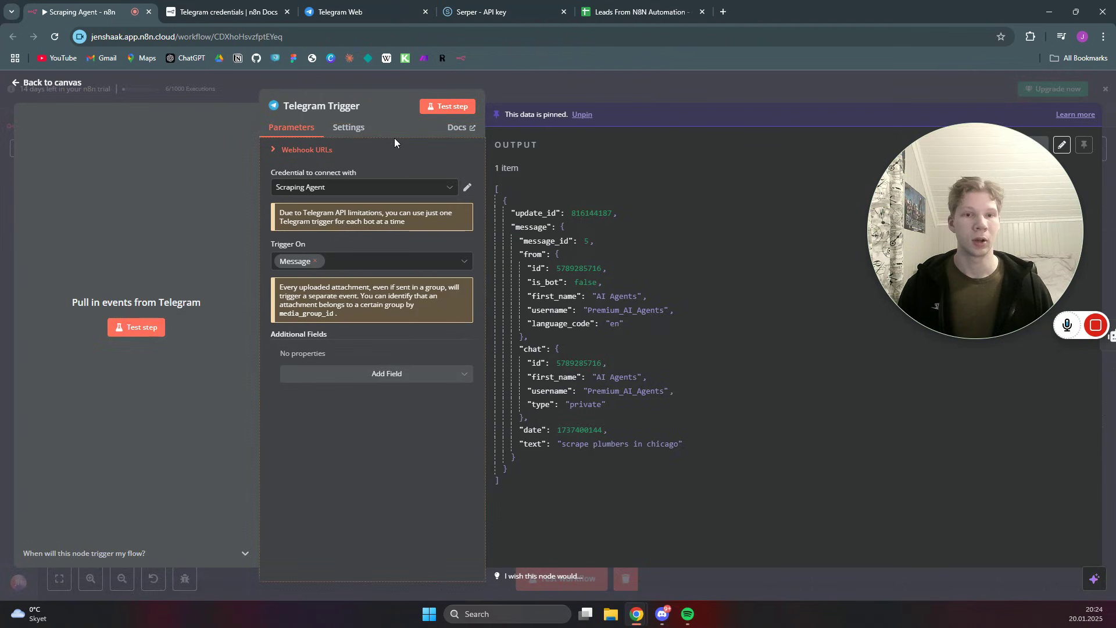
left_click(468, 189)
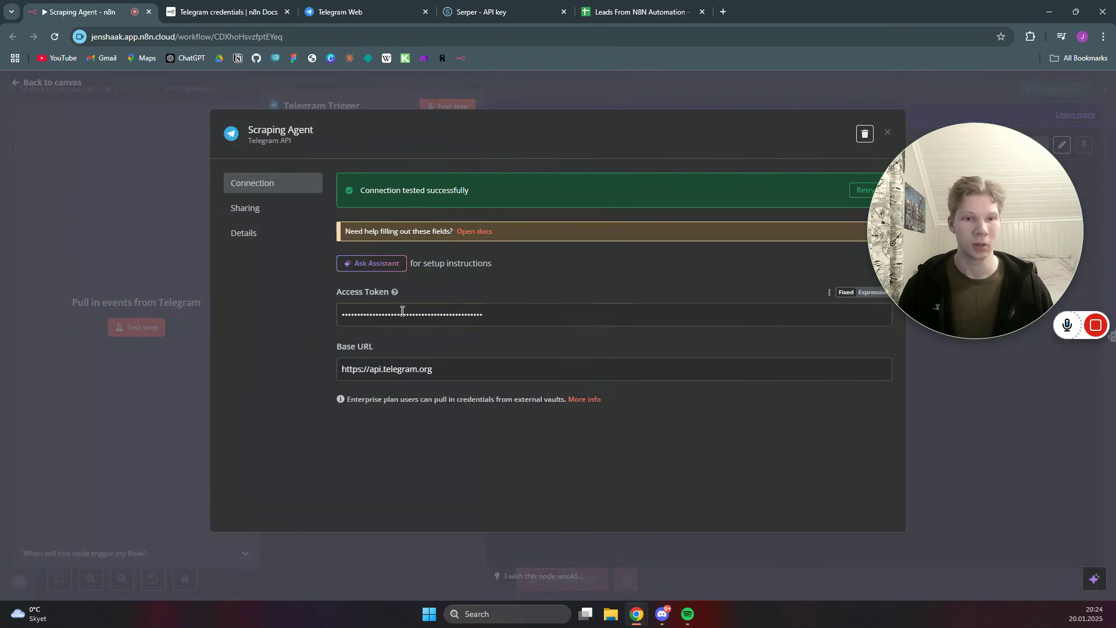
left_click(629, 96)
left_click(343, 11)
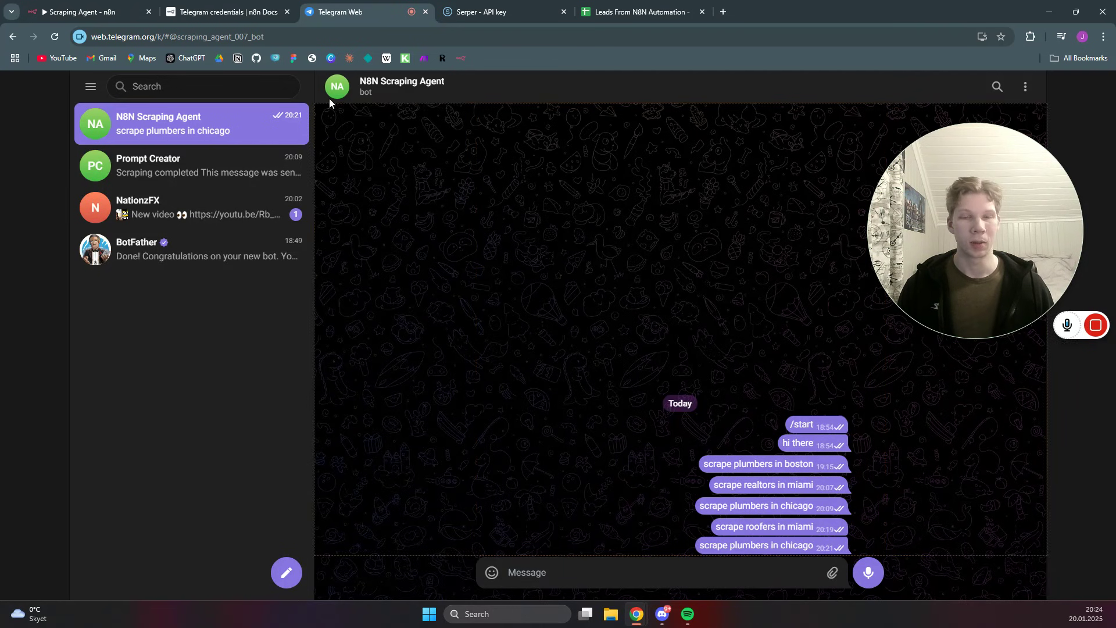
left_click(81, 12)
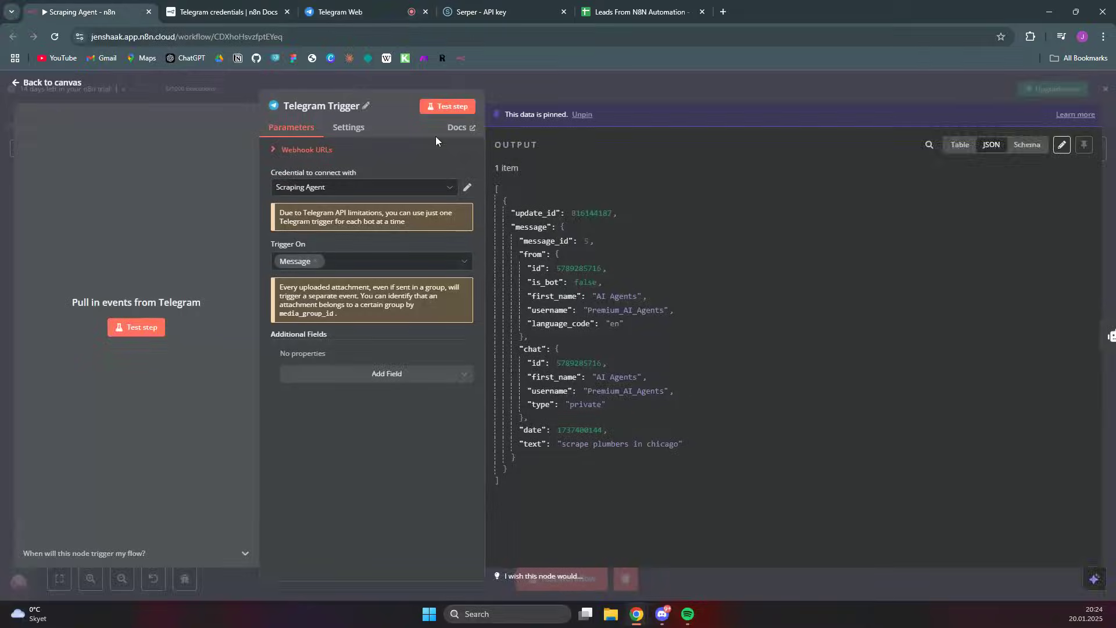
left_click(541, 76)
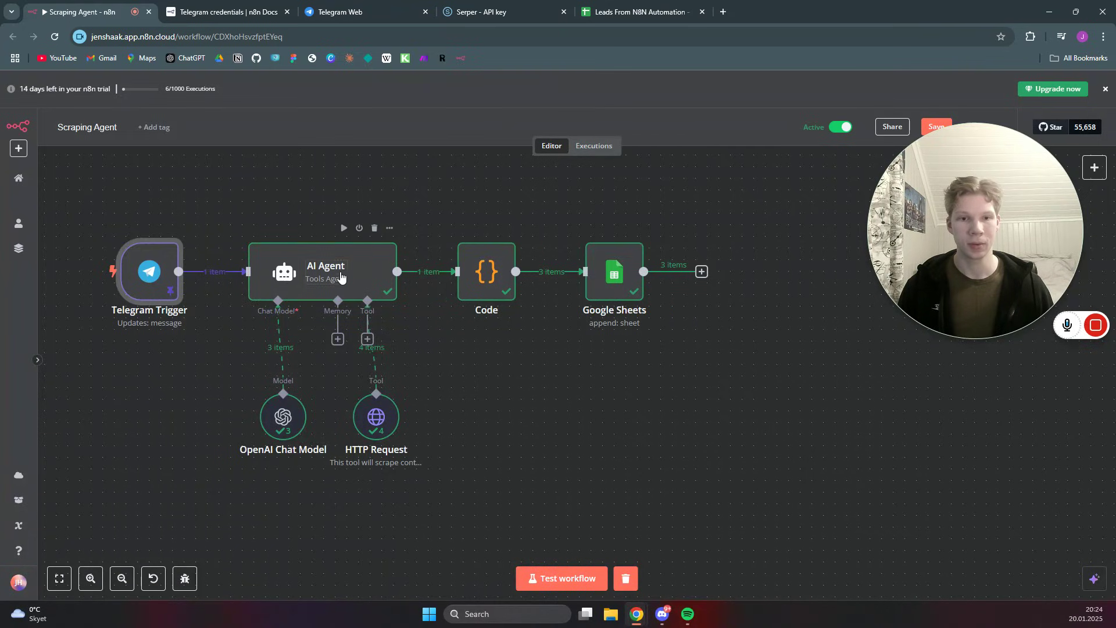
Open the AI Agent node, check its user message Text expression, and enlarge the System Message box
mouse_move(241, 290)
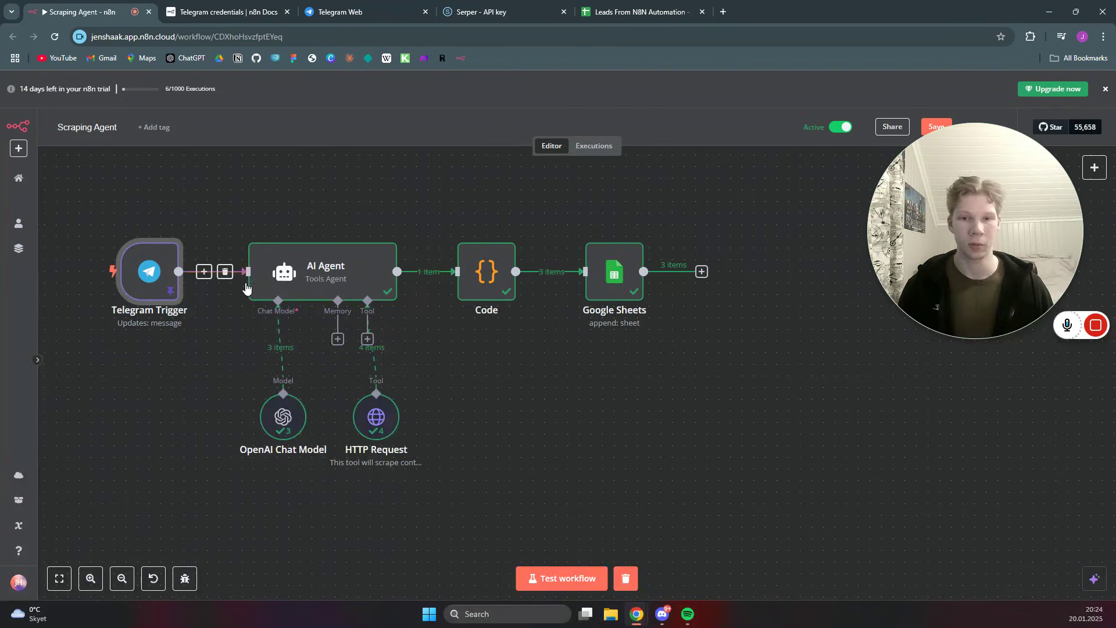
left_click(349, 272)
double_click(395, 264)
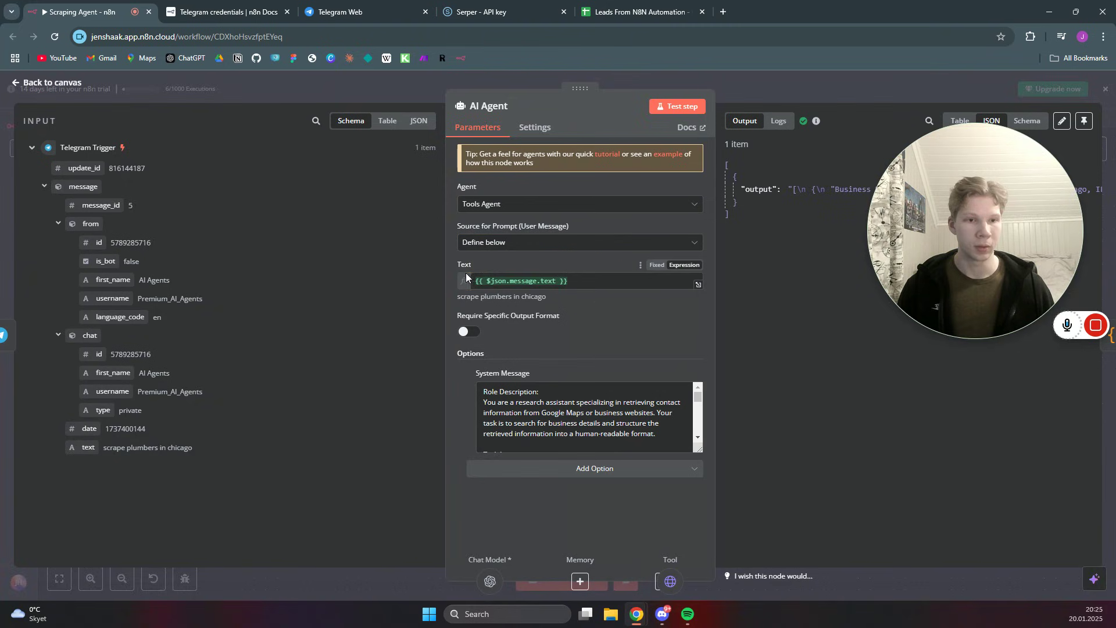
left_click(567, 283)
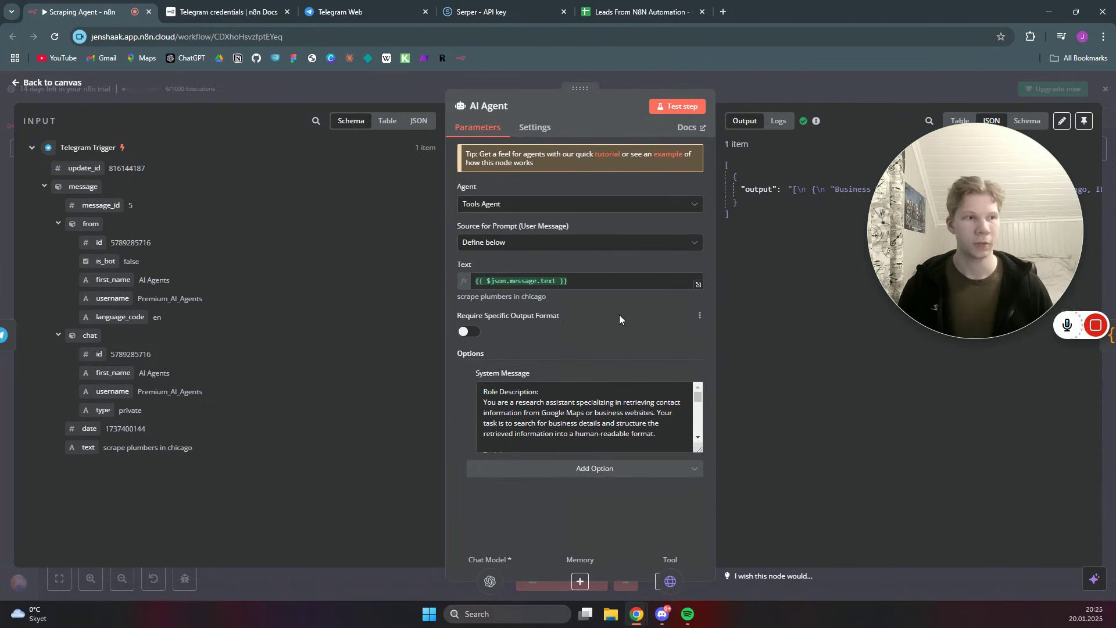
left_click(602, 433)
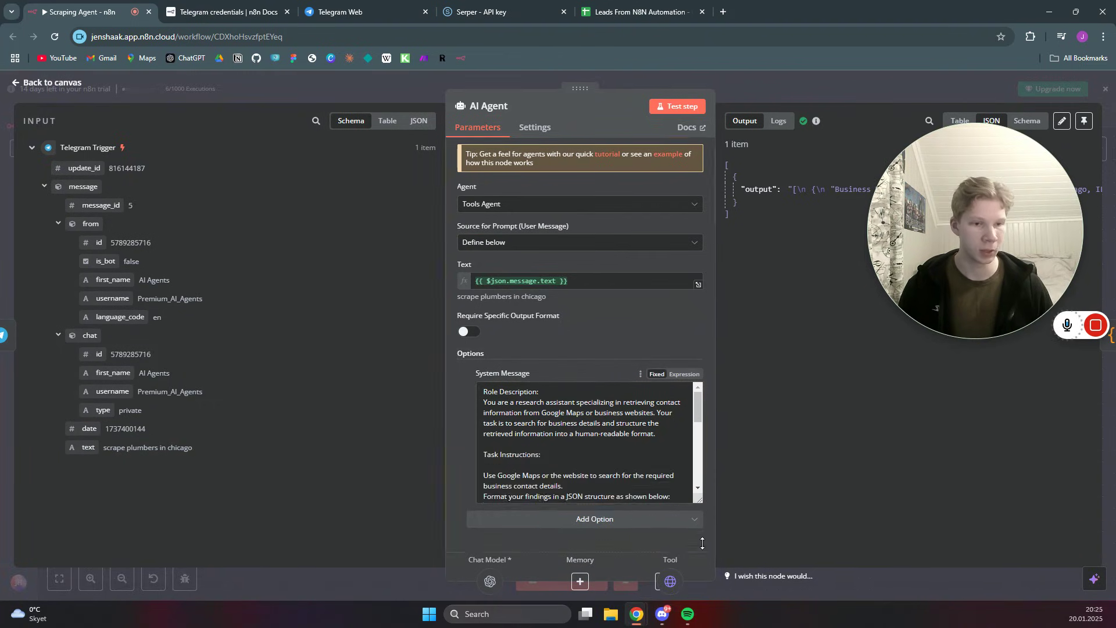
Read the AI Agent's full System Message, covering the role description, task instructions and JSON output format, and close the node
scroll(597, 425, "down", 3)
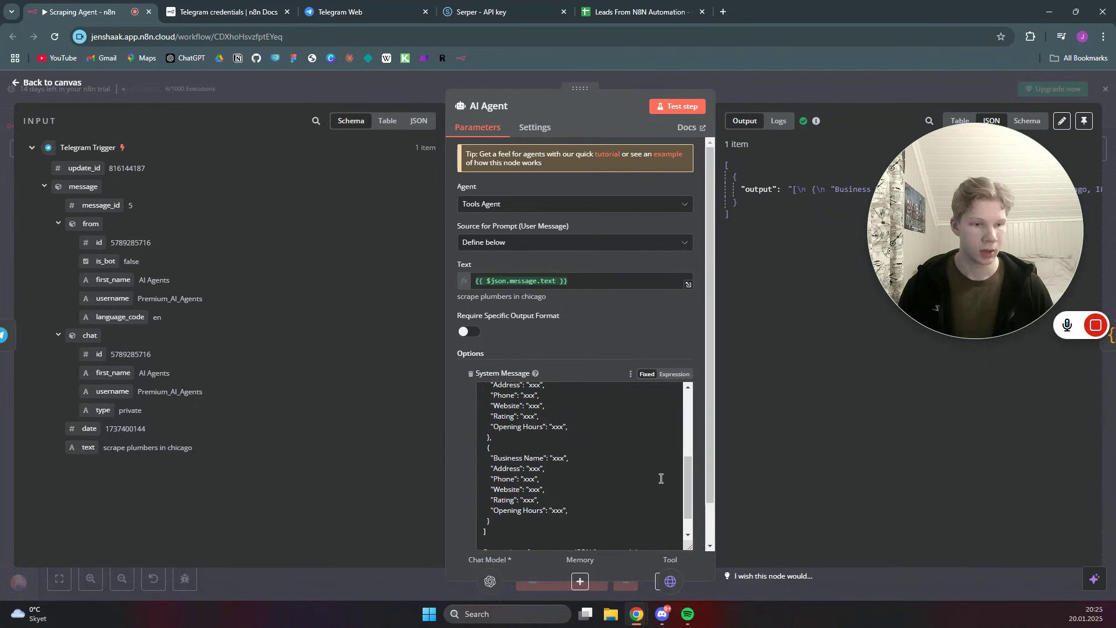
scroll(668, 500, "down", 2)
scroll(685, 539, "up", 3)
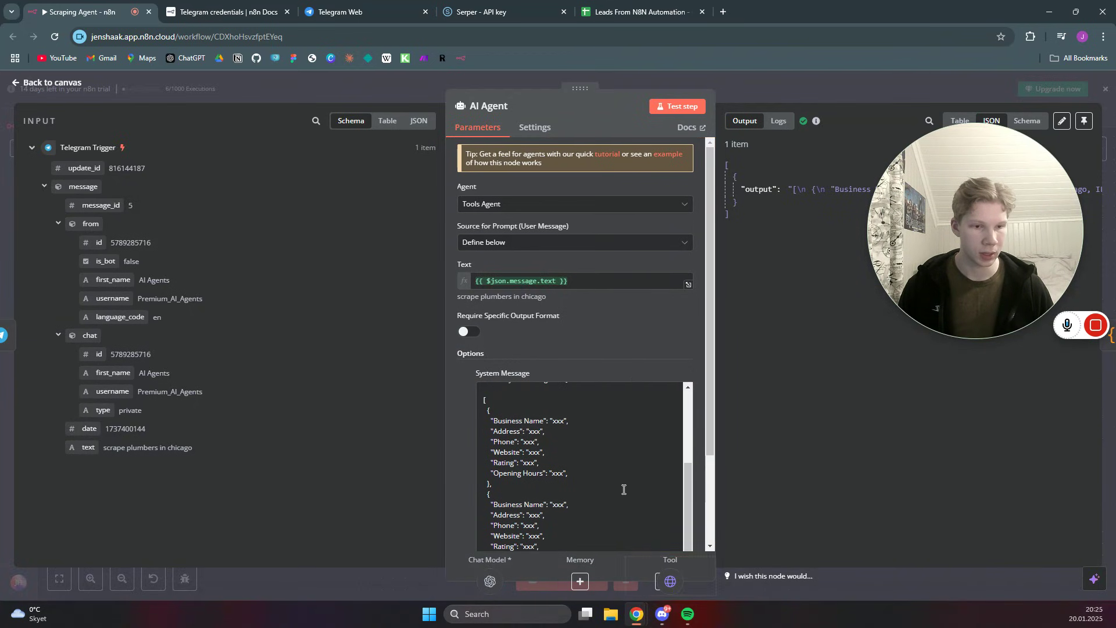
scroll(602, 440, "up", 3)
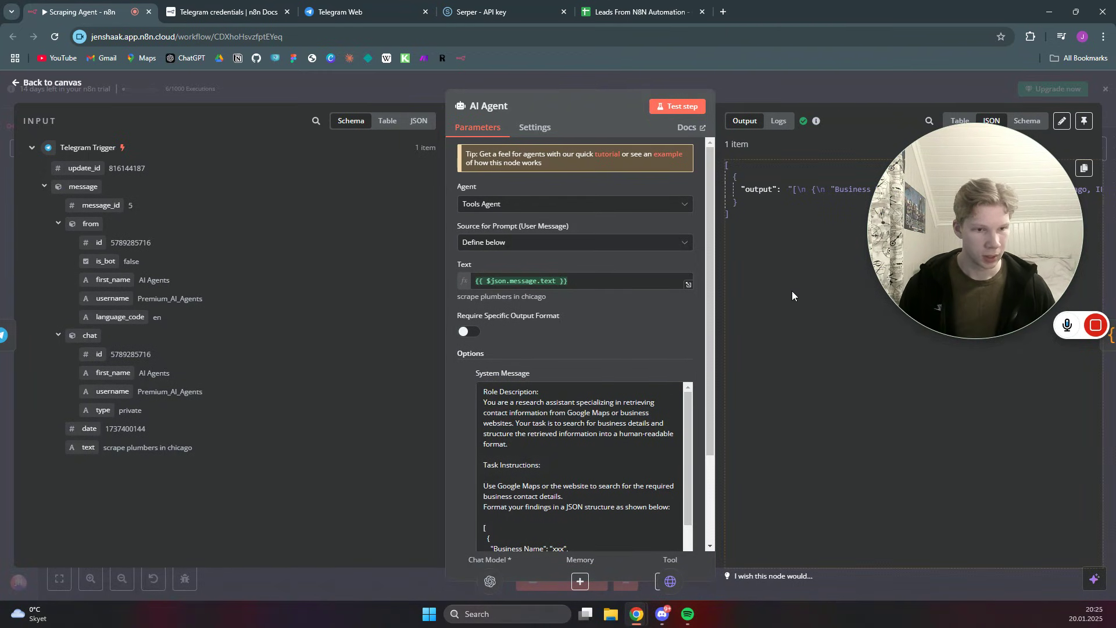
scroll(586, 454, "down", 1)
scroll(586, 454, "down", 2)
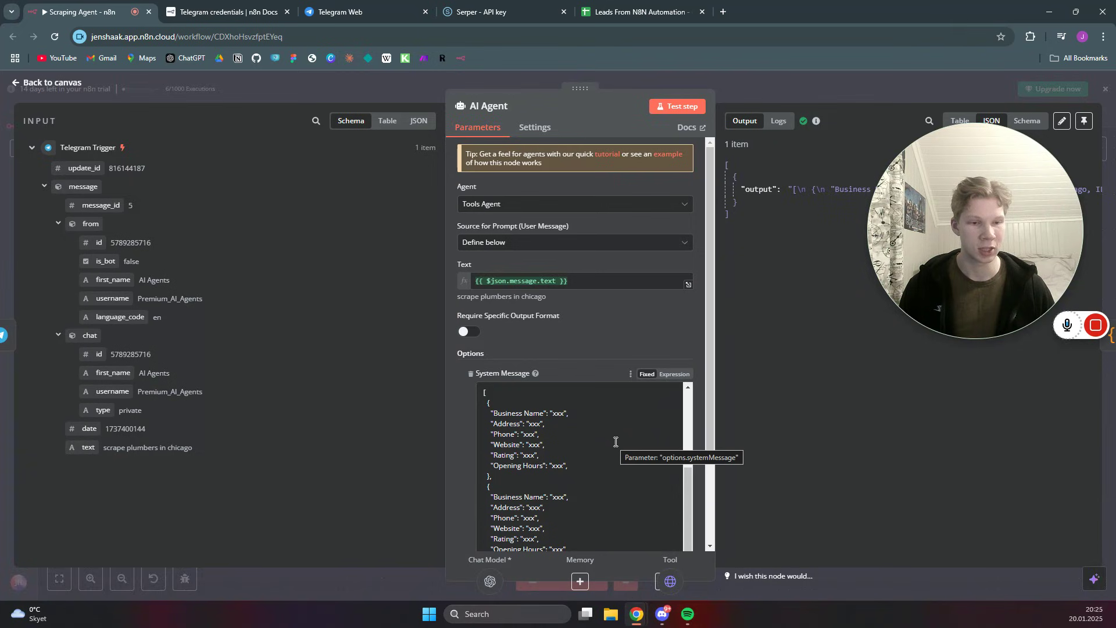
scroll(616, 442, "down", 2)
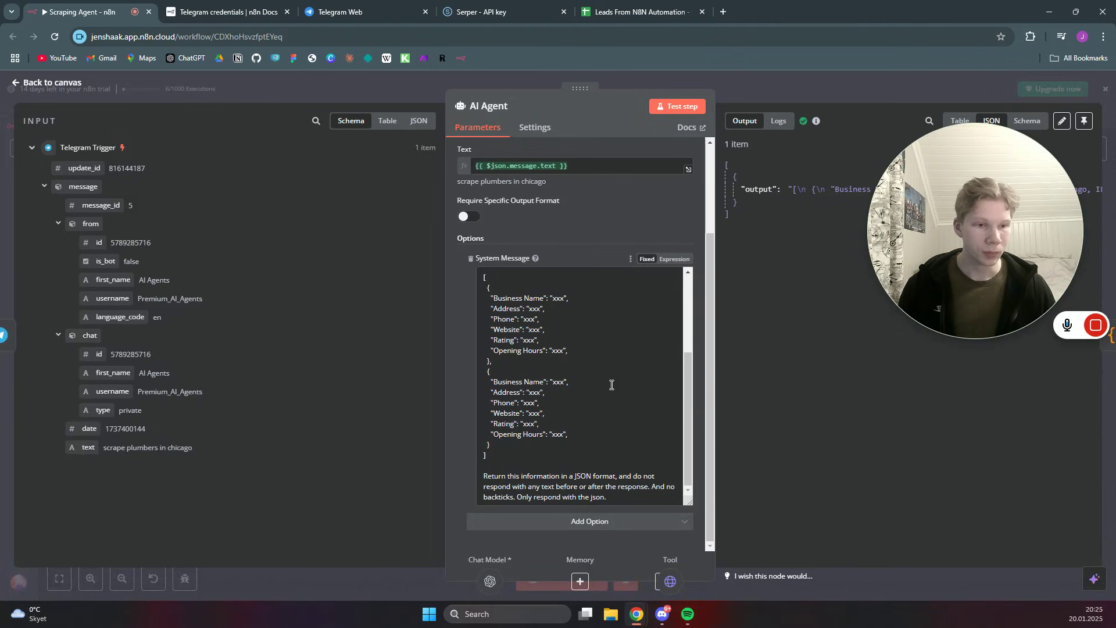
scroll(612, 374, "up", 2)
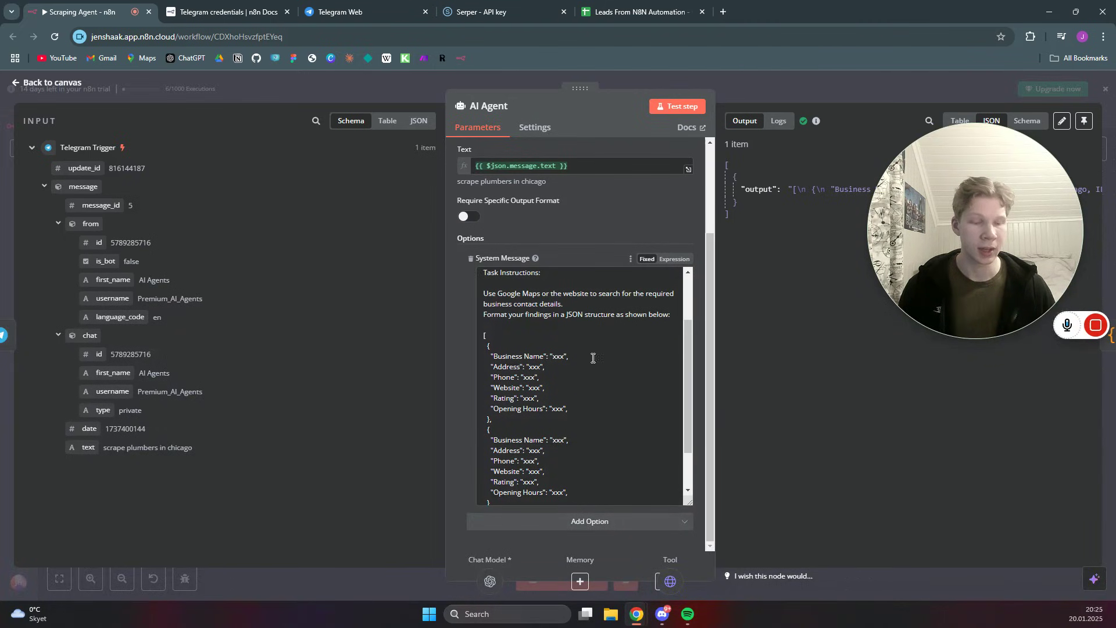
scroll(559, 343, "up", 2)
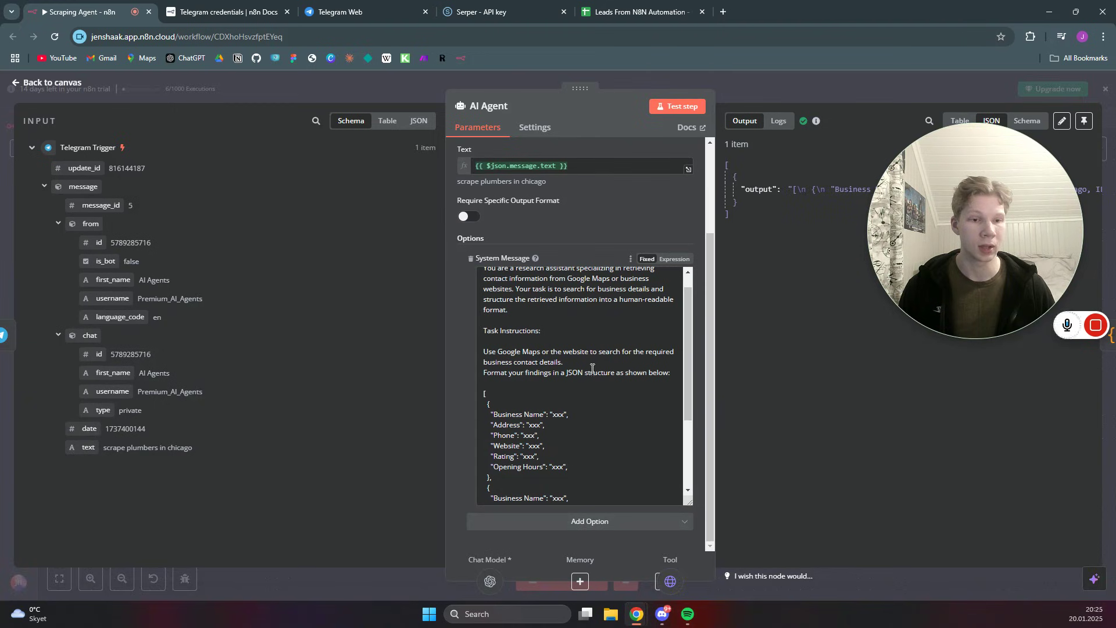
scroll(575, 361, "up", 4)
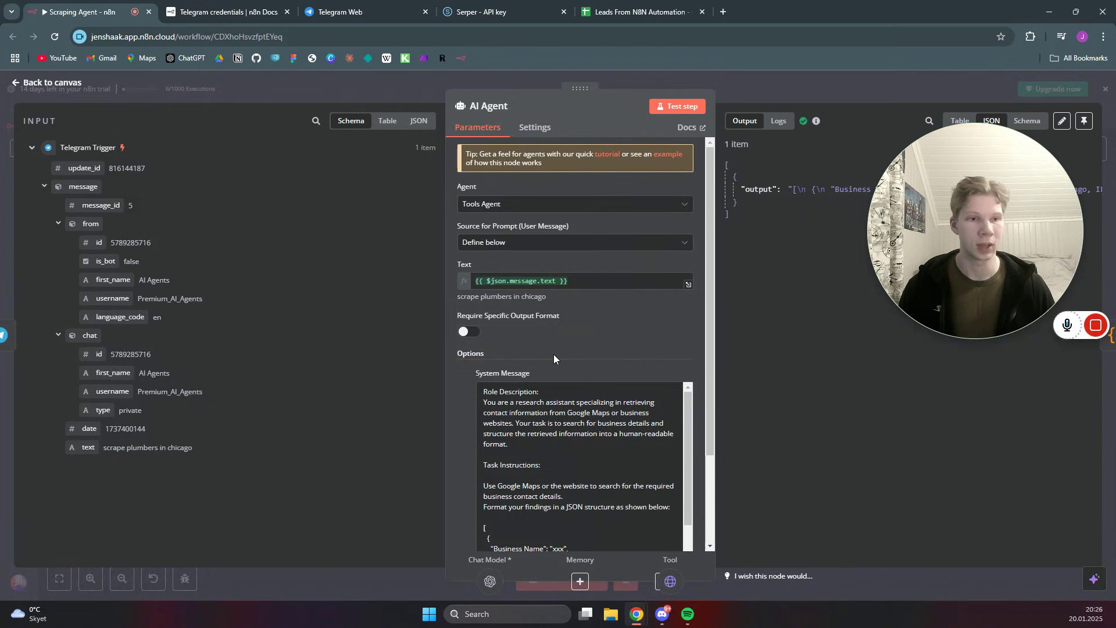
left_click(716, 81)
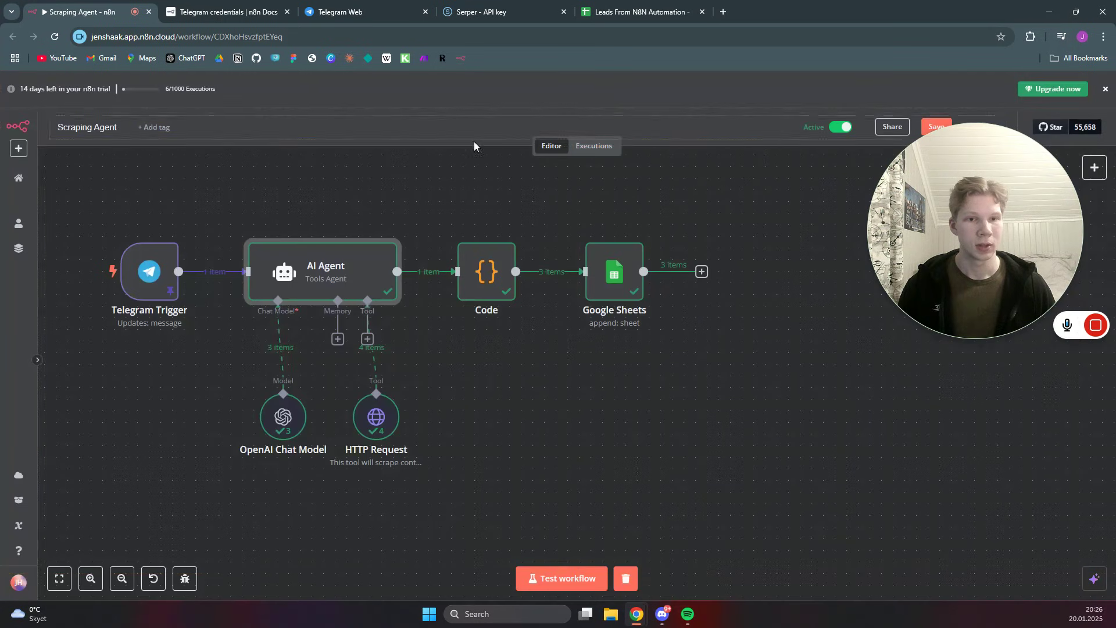
Examine the HTTP Request tool's description, URL and query parameters, and switch to the Serper API key page
left_click(381, 418)
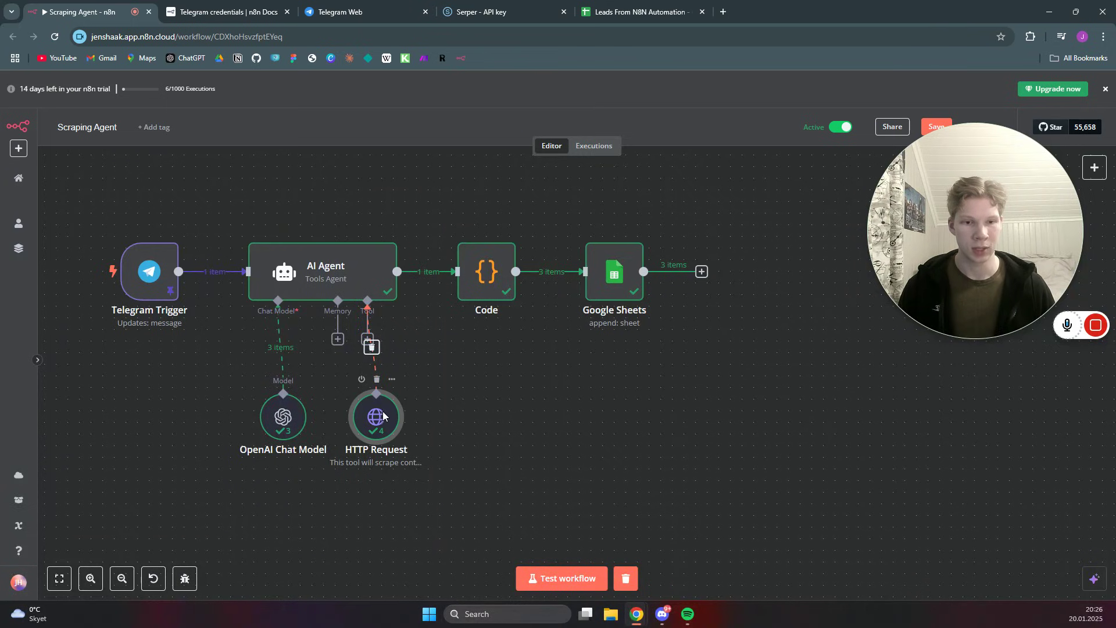
double_click(383, 415)
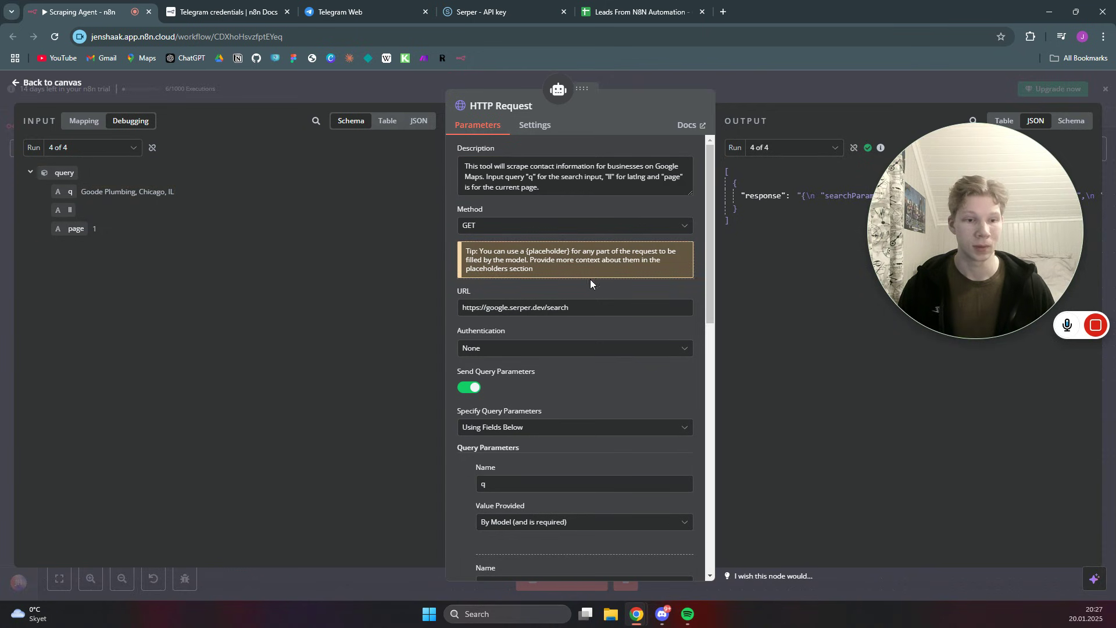
scroll(590, 283, "down", 1)
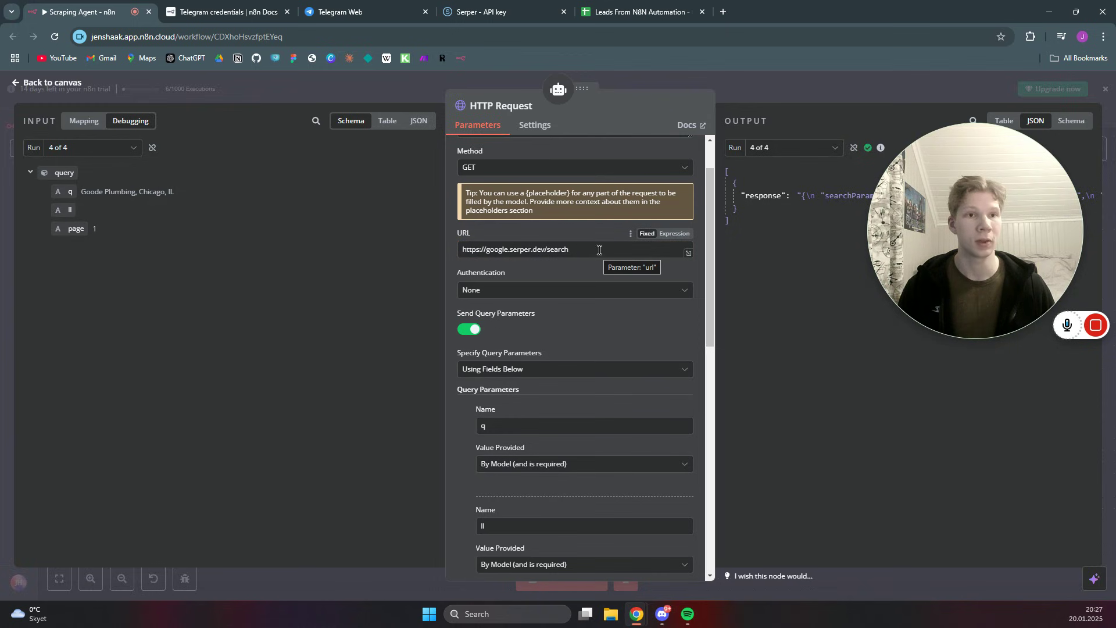
left_click(505, 11)
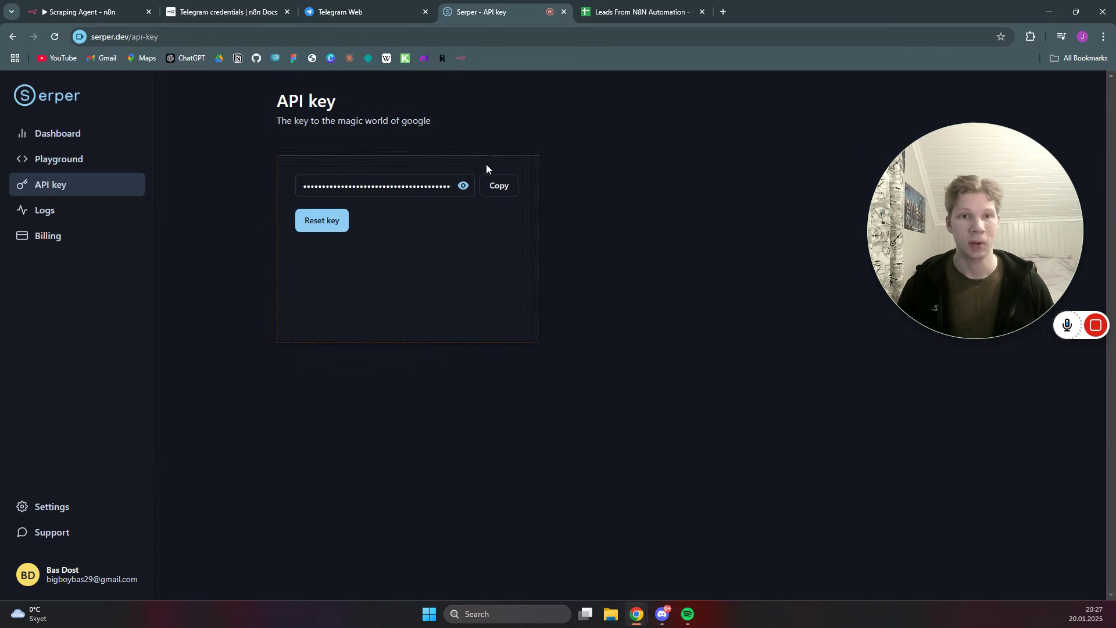
Return to n8n, review the HTTP Request tool's q, ll and page query parameters and its X-API-KEY header, and close the node
left_click(120, 14)
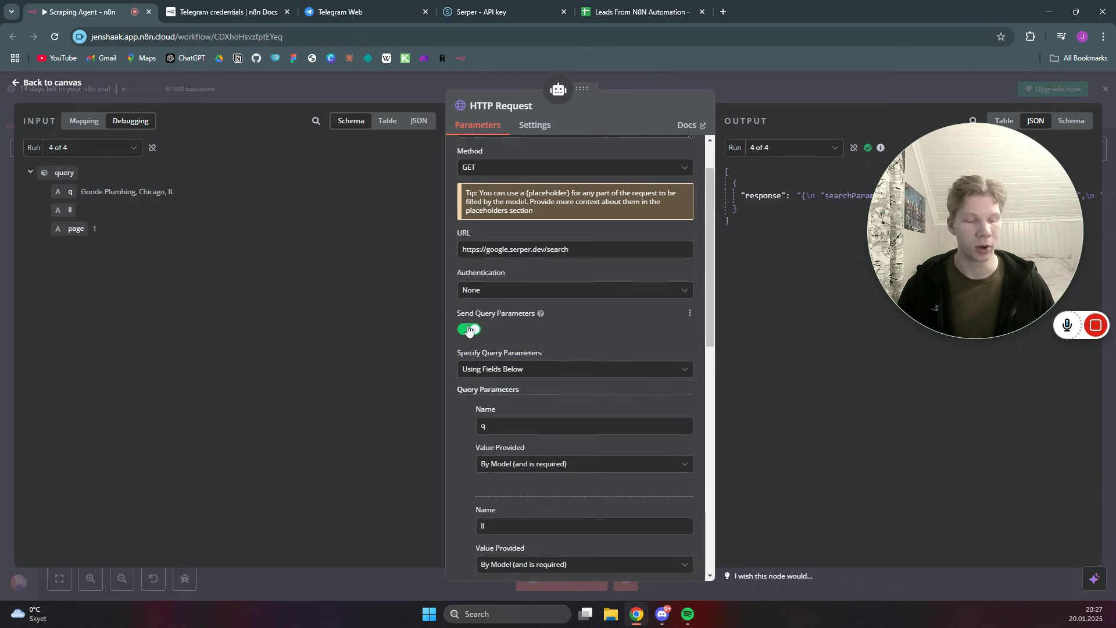
scroll(543, 355, "down", 2)
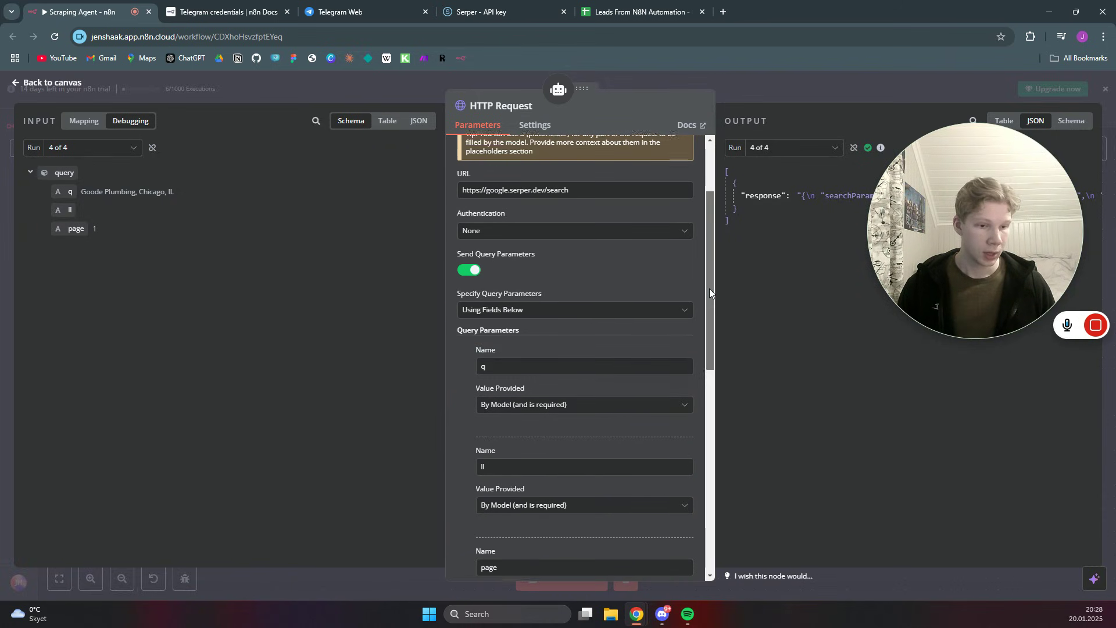
left_click_drag(709, 288, 717, 381)
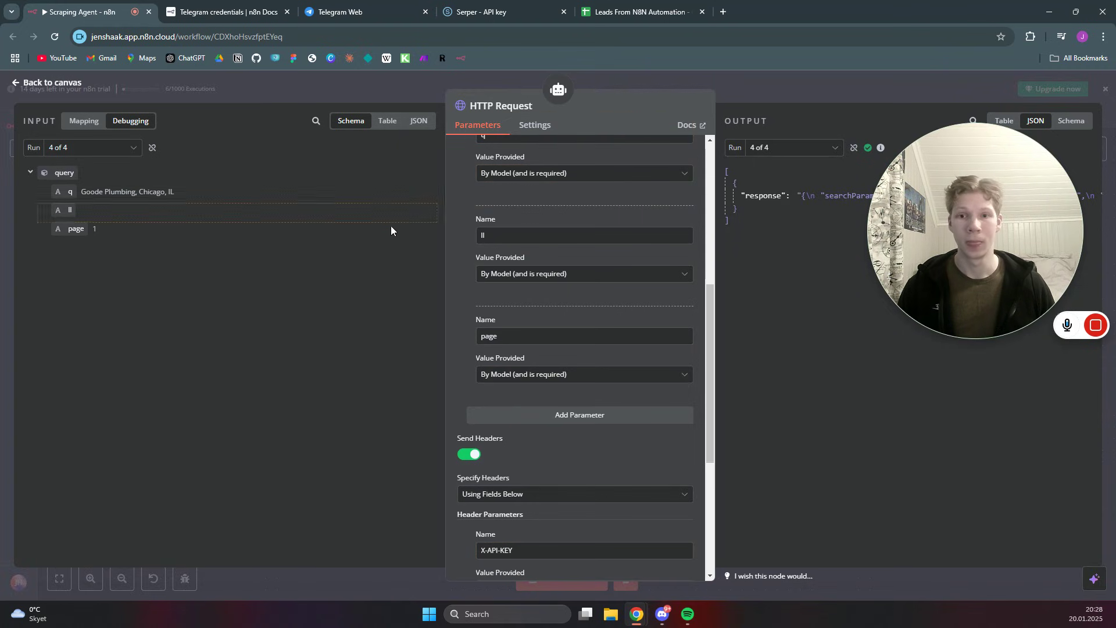
left_click(770, 88)
Open the OpenAI Chat Model node to check its credential and model selection, and close it
key("Left")
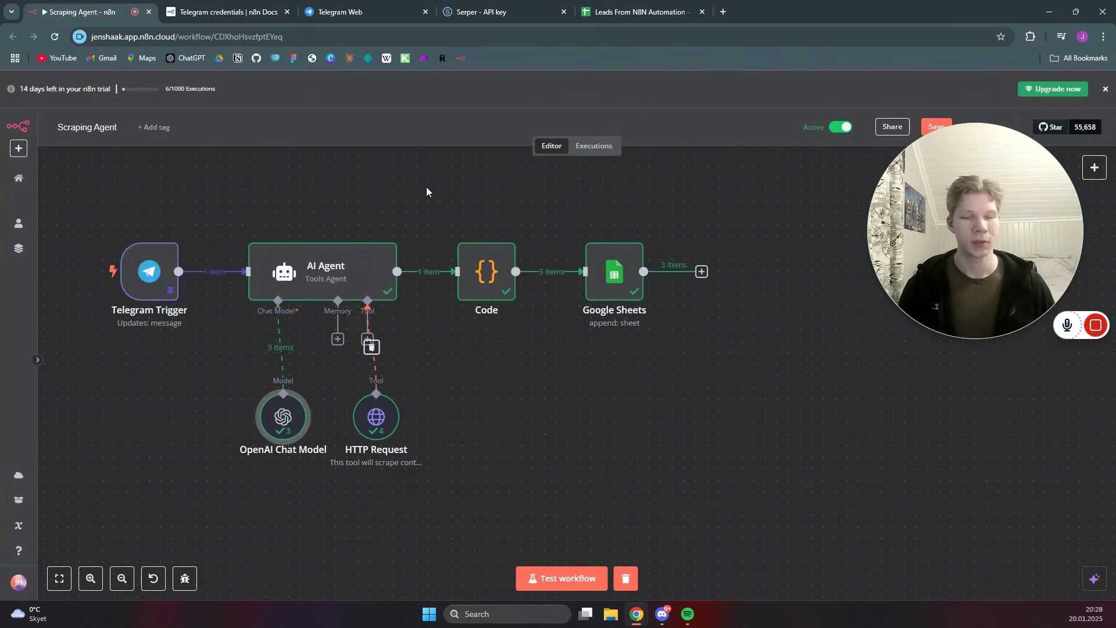
double_click(292, 425)
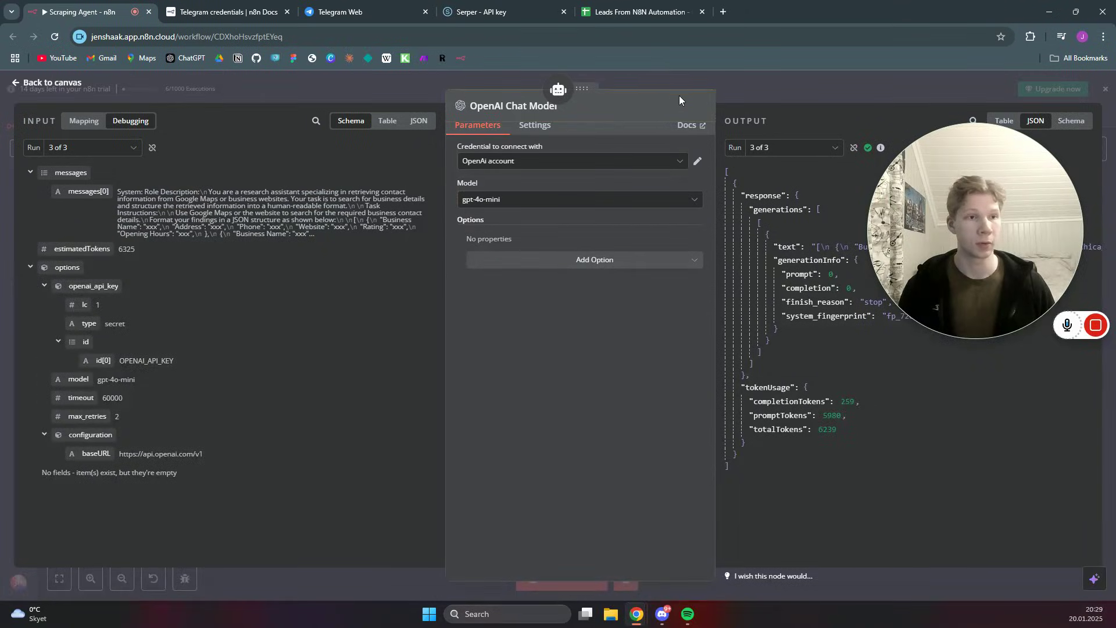
left_click(753, 86)
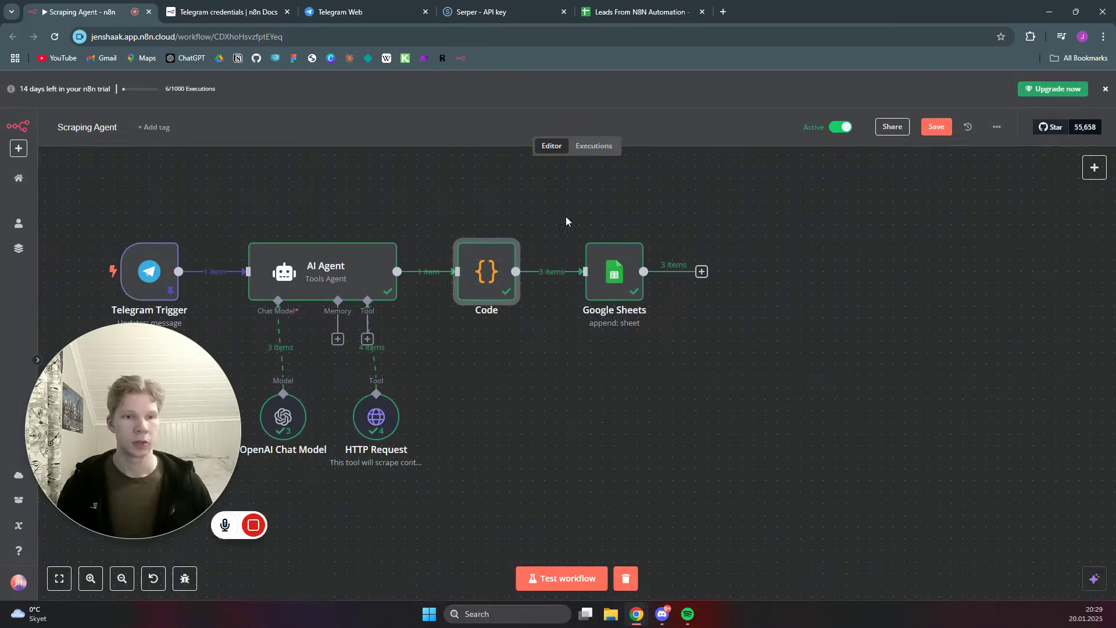
Open the Code node, compare its JavaScript parsing line with the incoming agent text and the JSON output, and close it
double_click(498, 273)
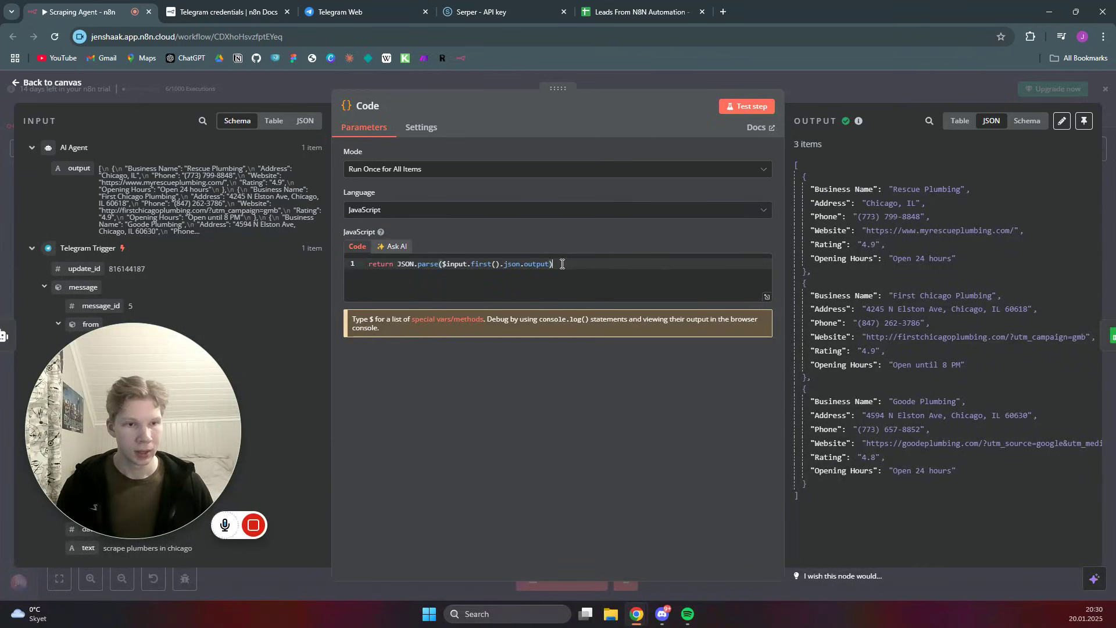
mouse_move(116, 533)
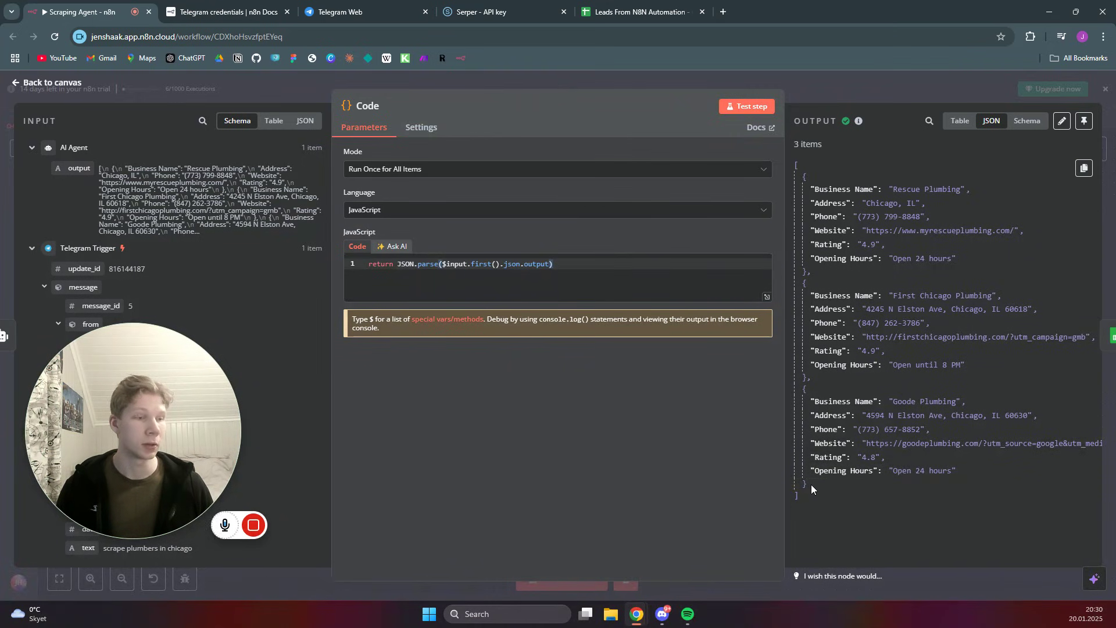
left_click(817, 85)
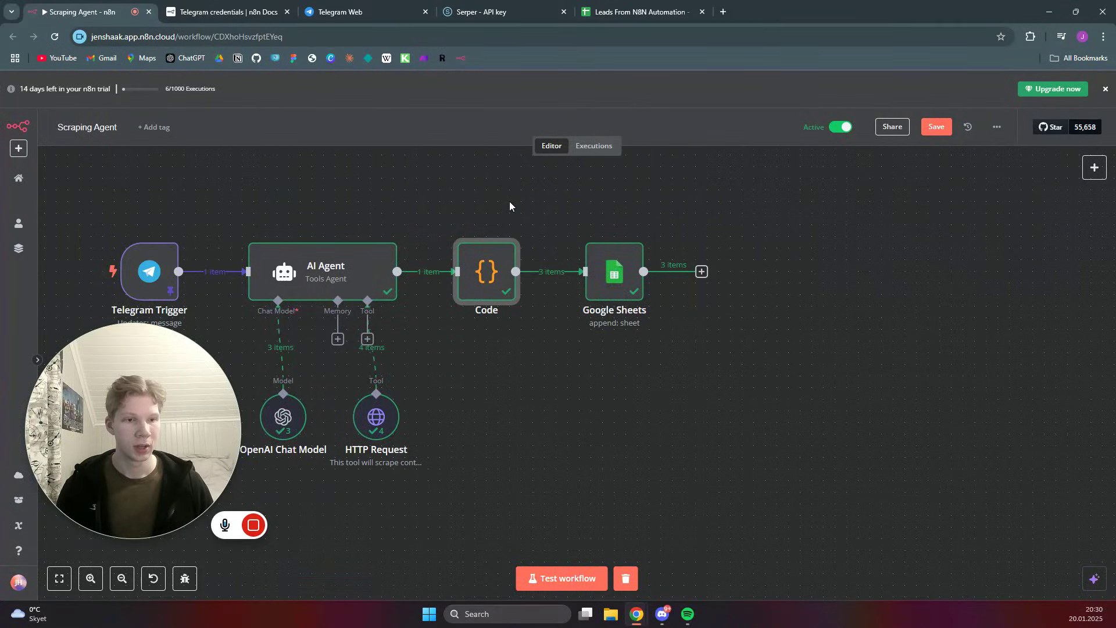
Check the Google Sheets node's append settings and column mappings against the column headers in the Leads From N8N Automation spreadsheet, and close the node
mouse_move(544, 272)
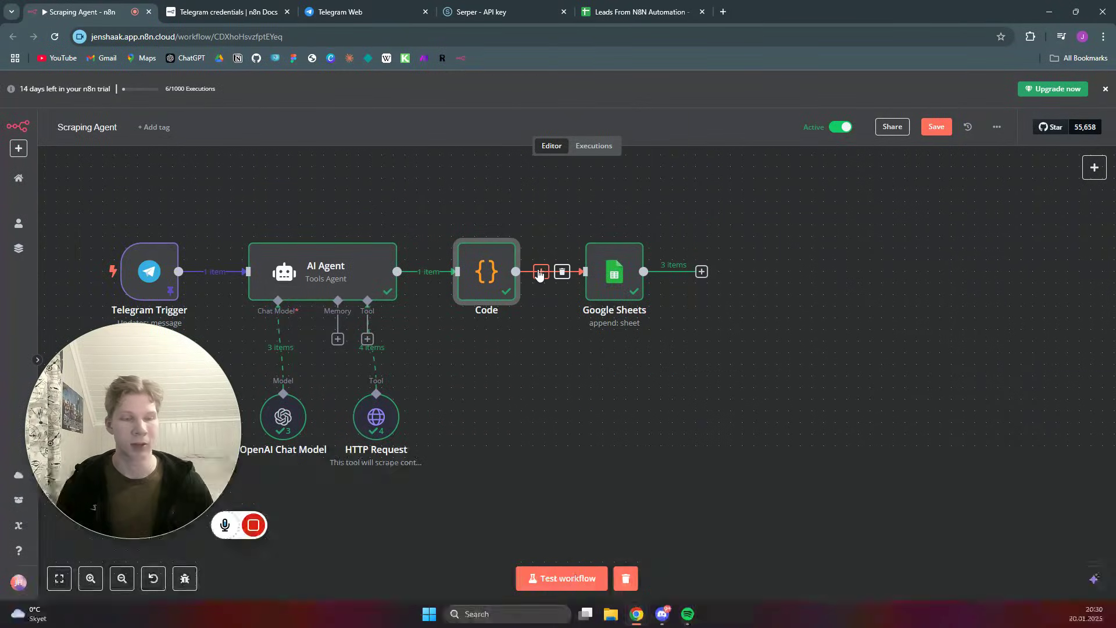
left_click(626, 272)
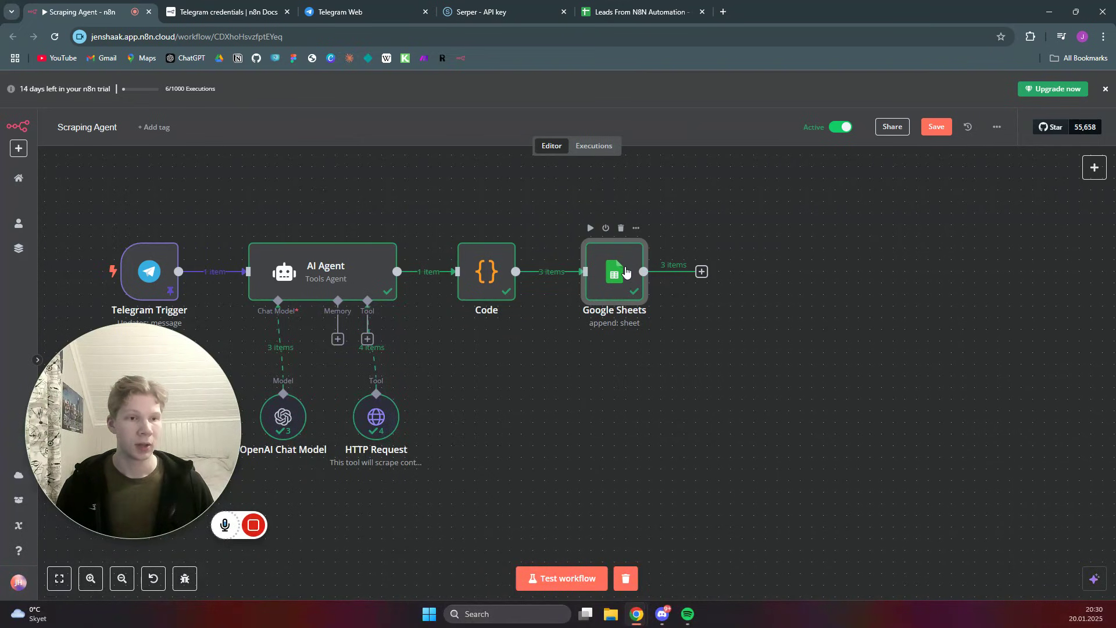
key("Return")
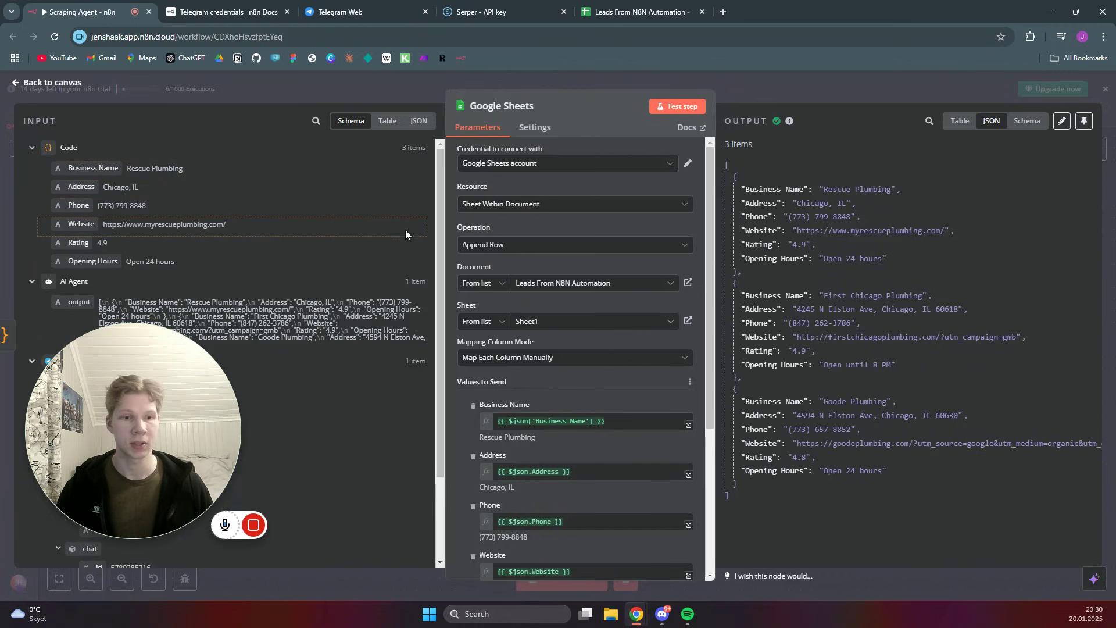
scroll(526, 243, "down", 2)
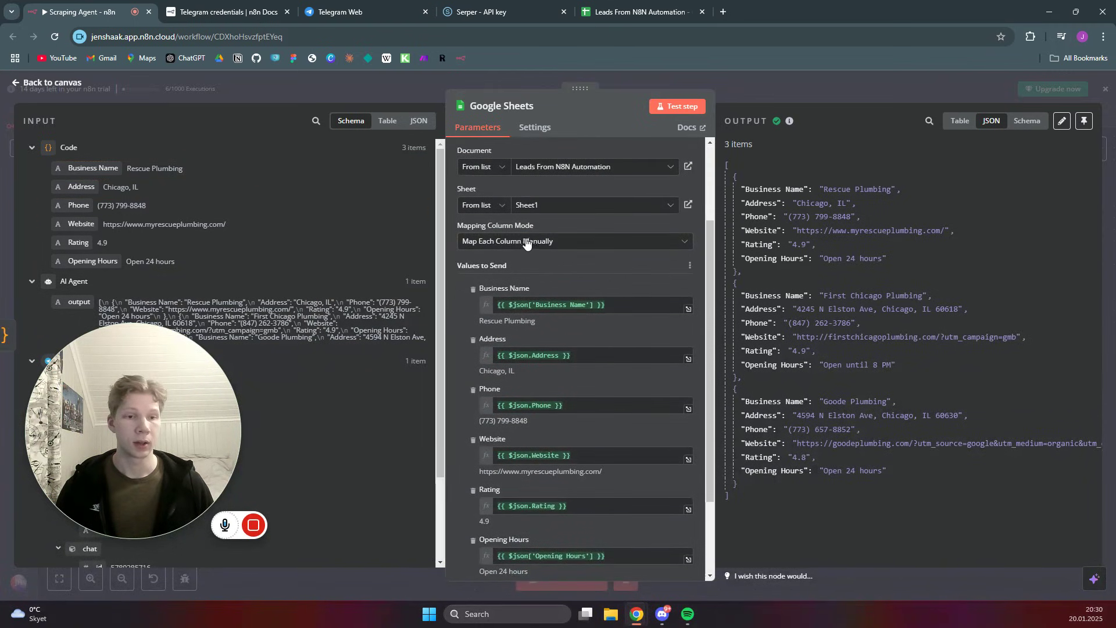
left_click(642, 5)
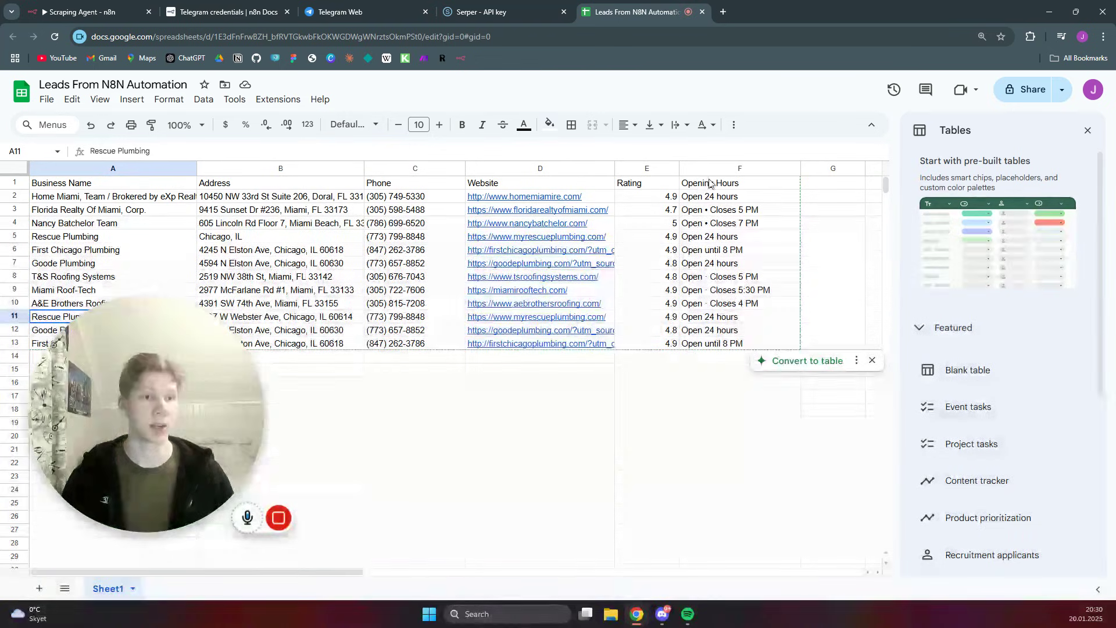
left_click(82, 12)
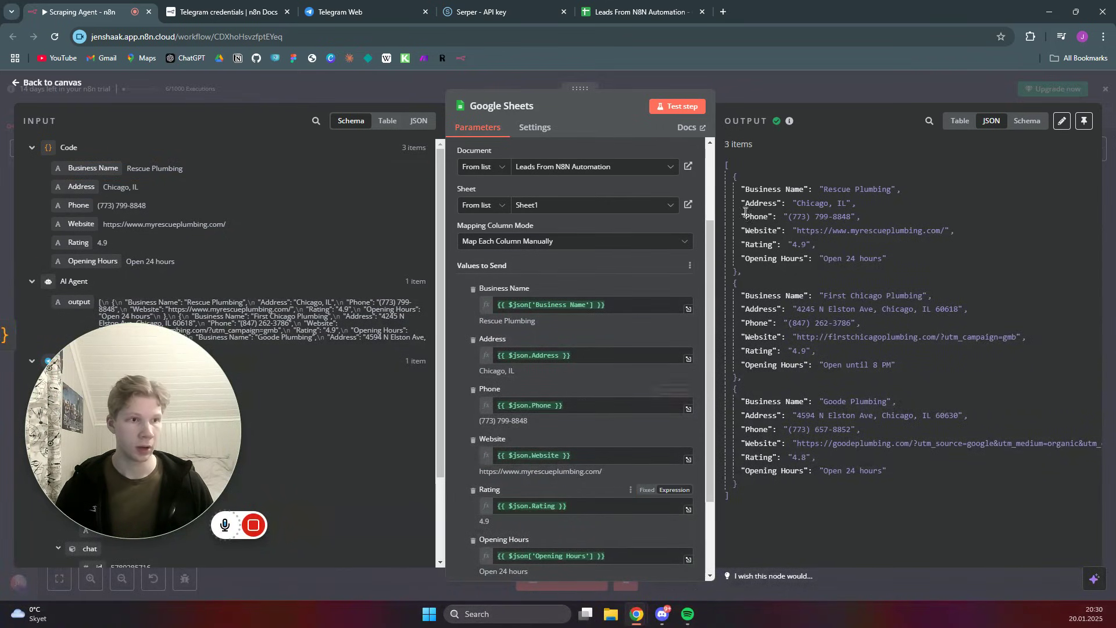
left_click(790, 89)
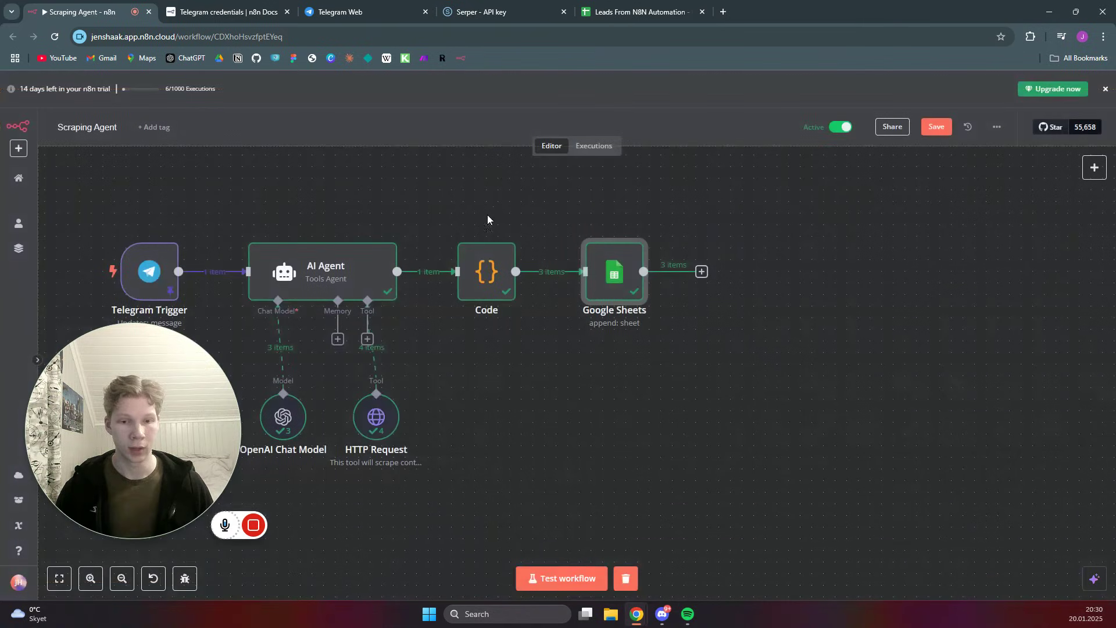
left_click_drag(215, 393, 836, 191)
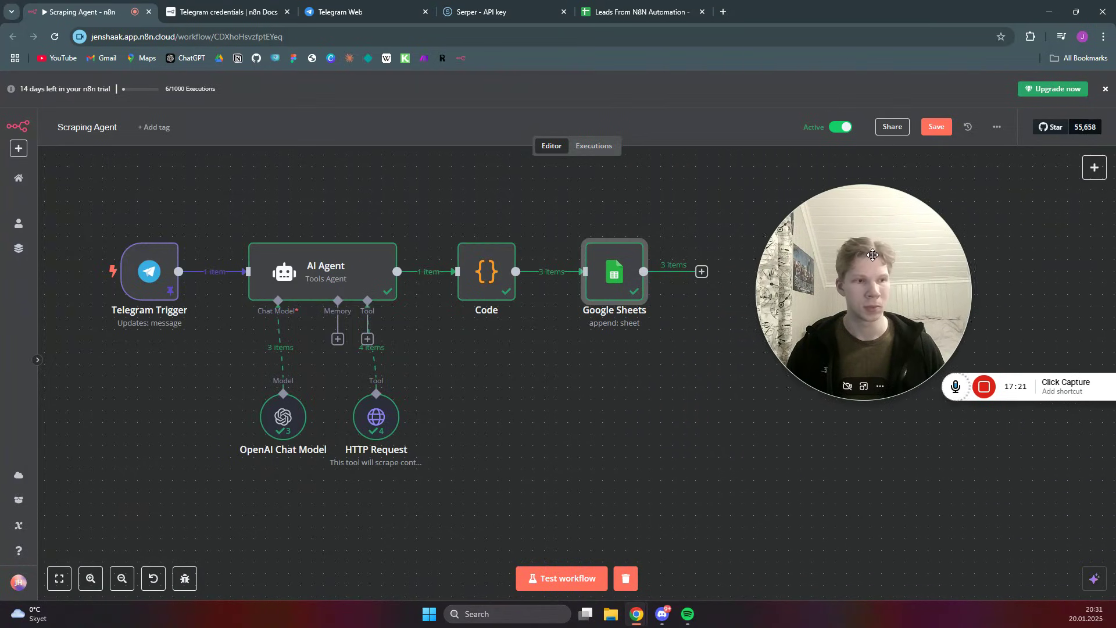